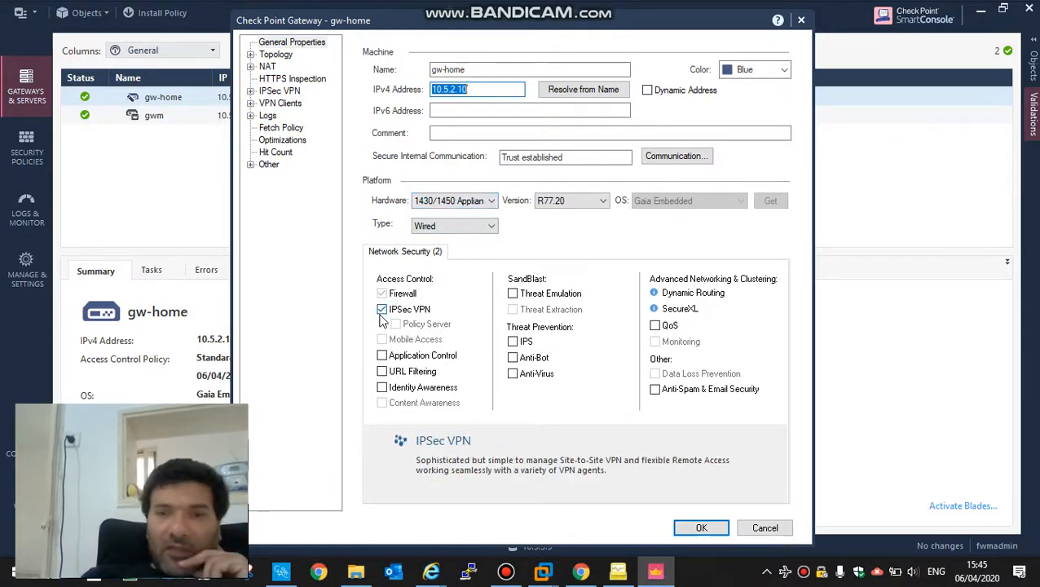
- Review the gw-home gateway's topology table and VPN domain, narrowing the IPv6 Address column, and compare them with the desktop network diagram
click(271, 55)
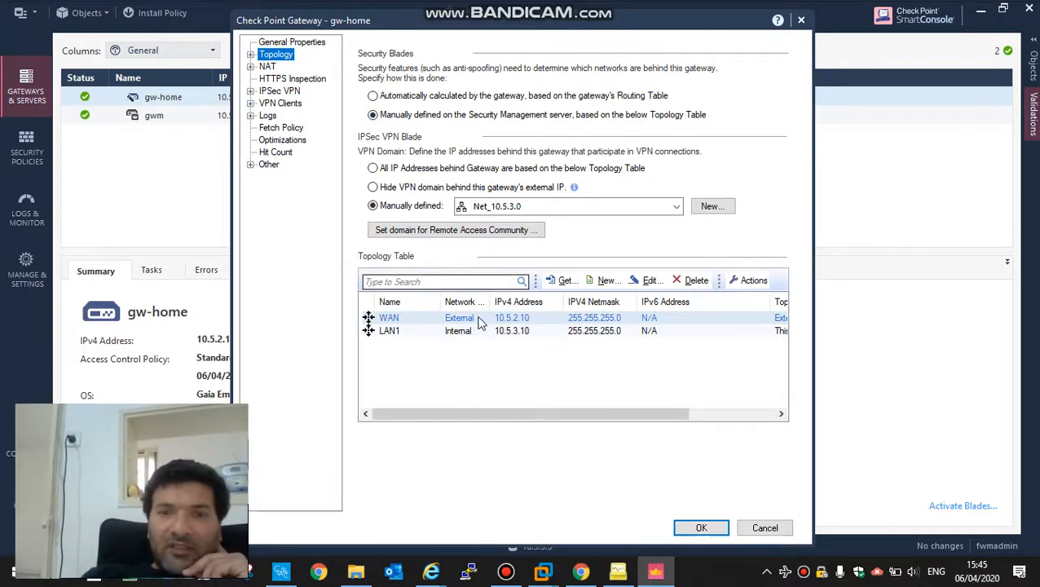
click(473, 343)
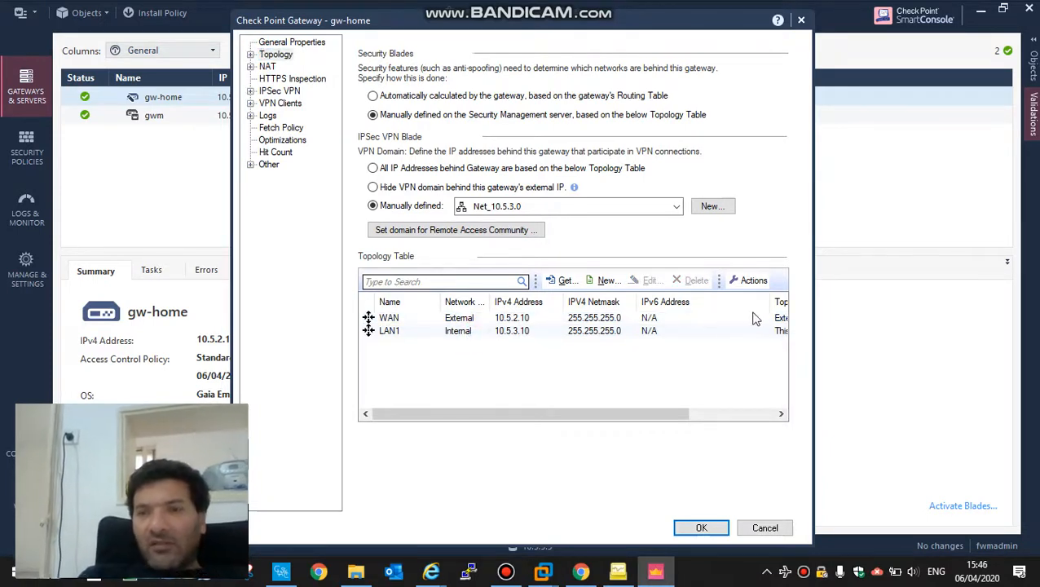
drag(768, 303, 695, 303)
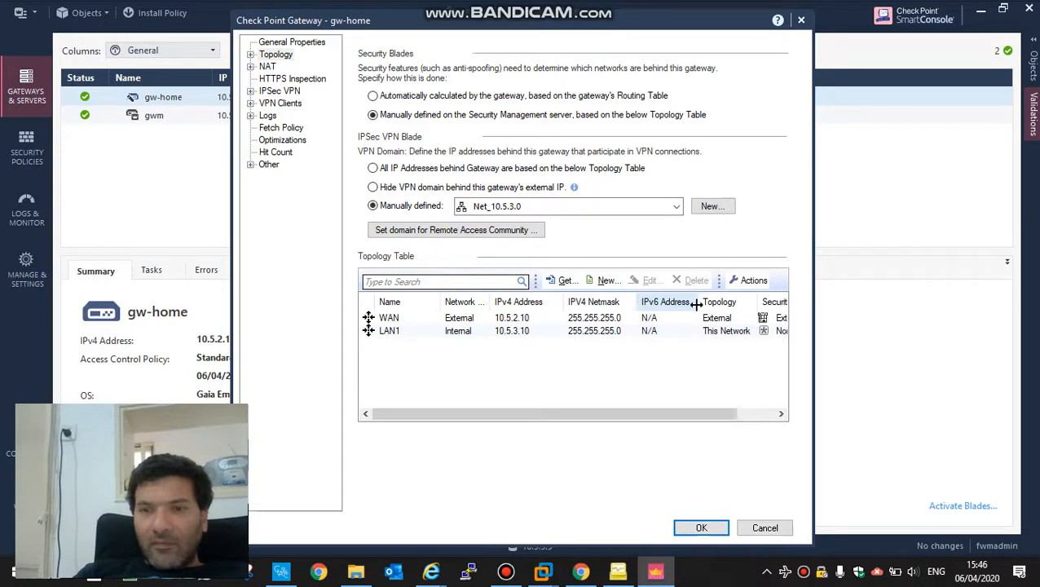
click(250, 54)
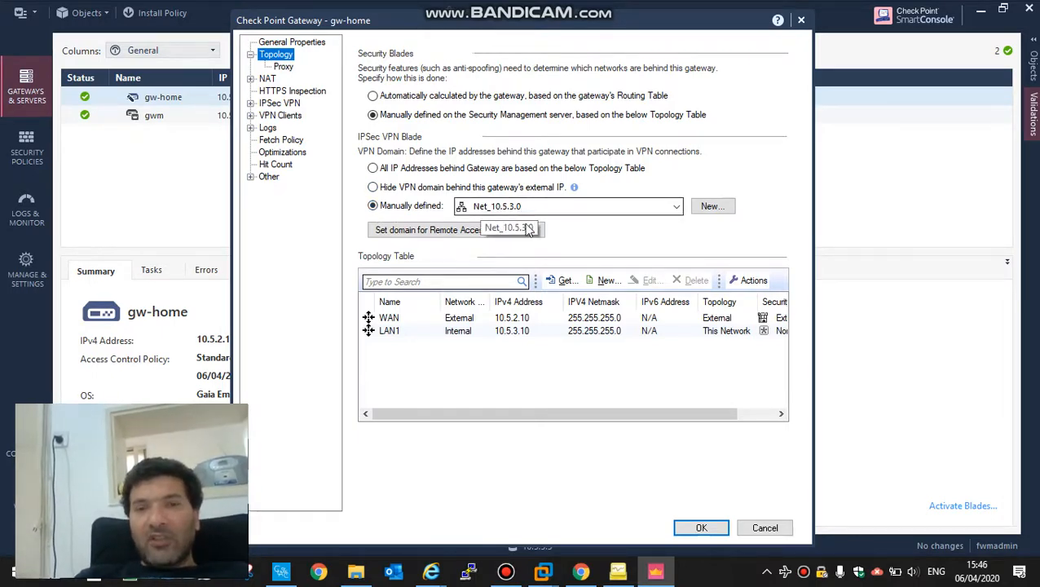
key(super+d)
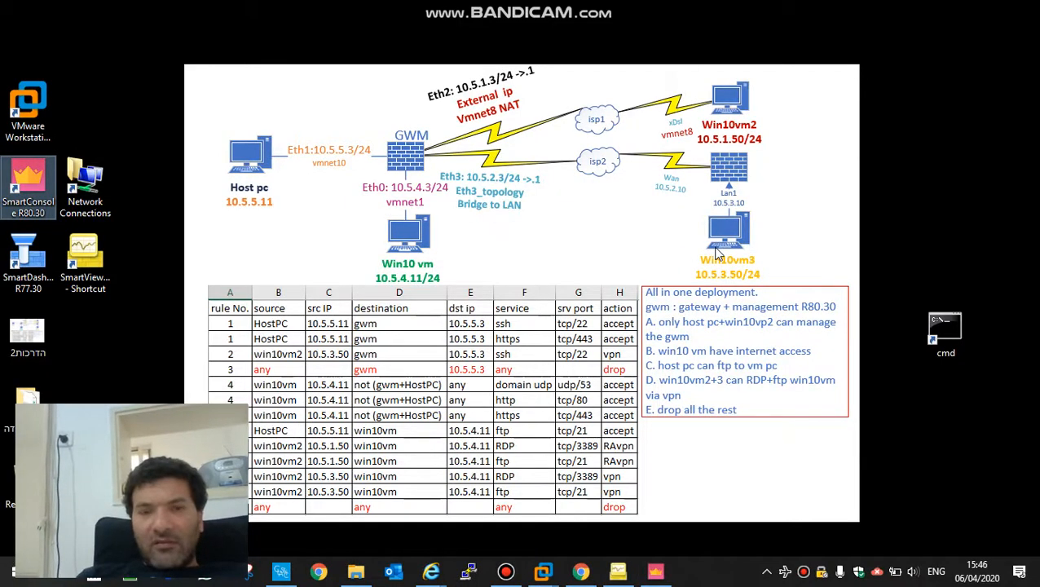
key(super+d)
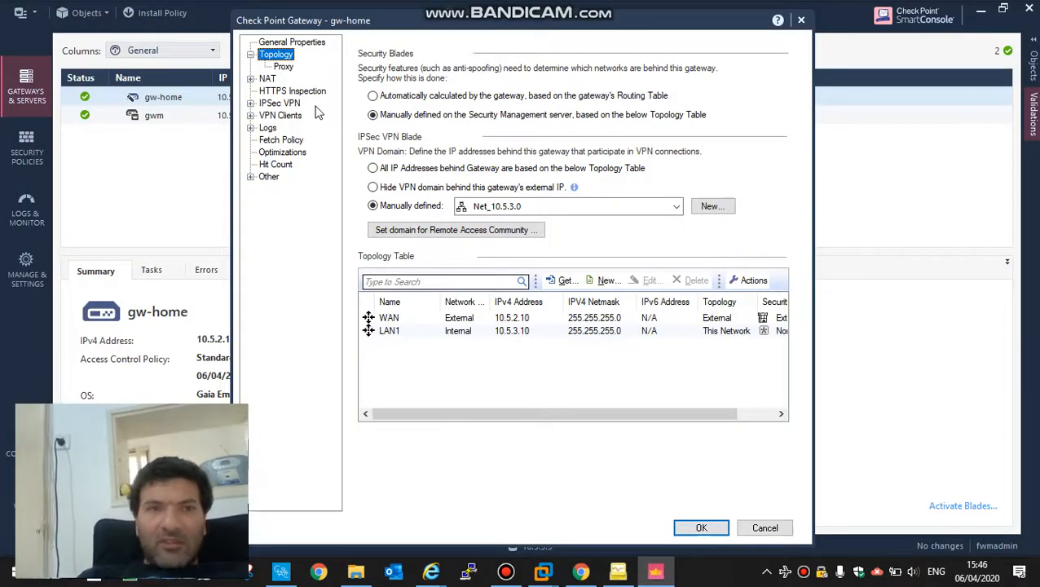
- Inspect gw-home's IPSec VPN communities, Link Selection and VPN Advanced settings, and close its properties without saving
click(250, 103)
click(279, 104)
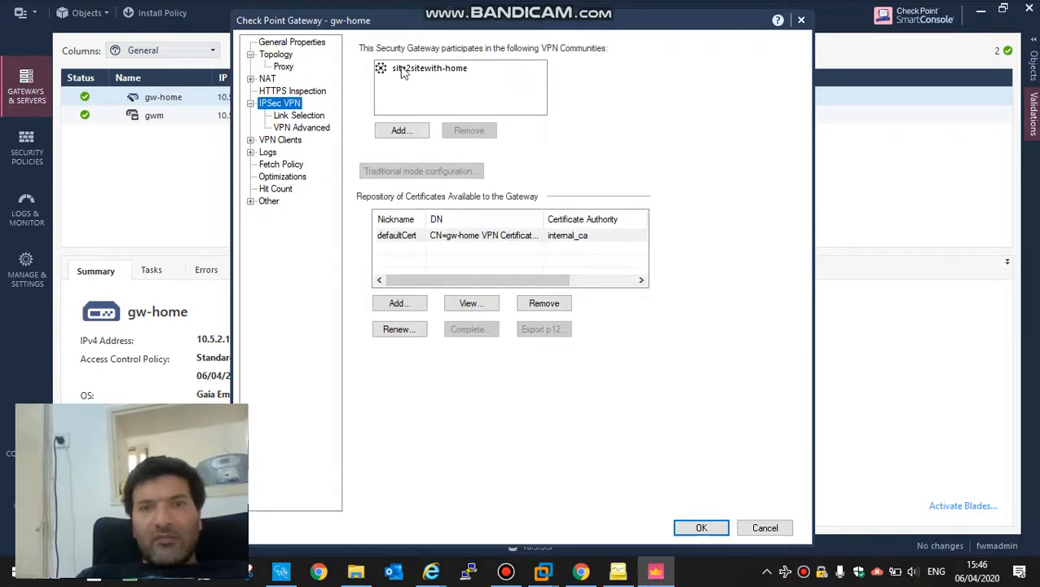
click(295, 115)
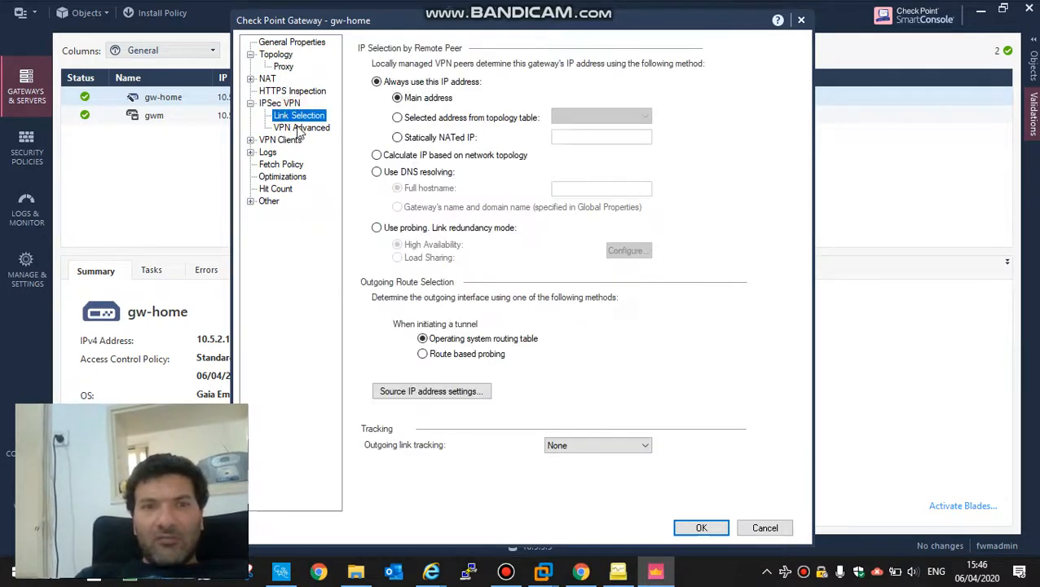
click(300, 129)
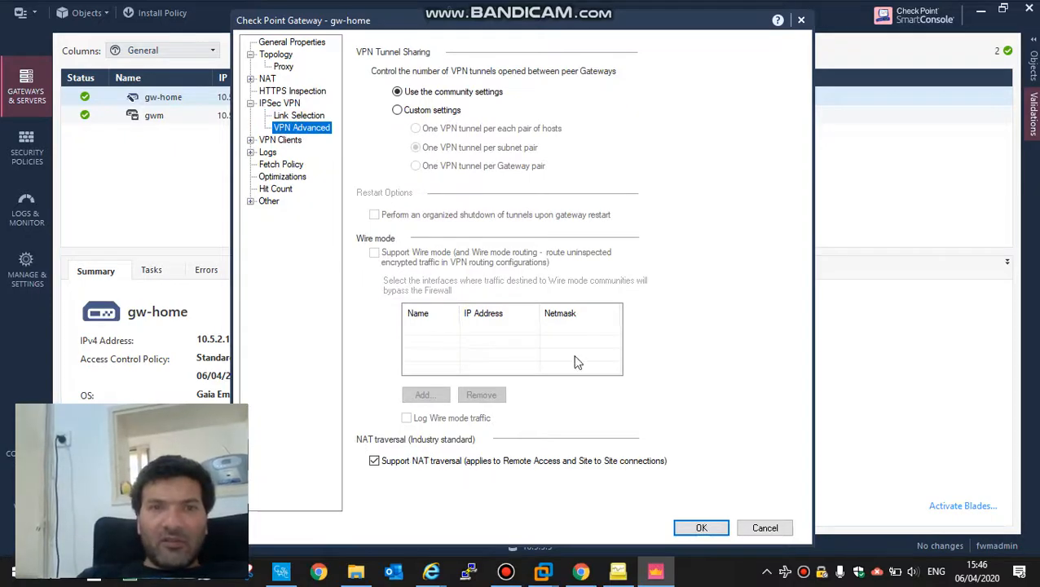
click(762, 526)
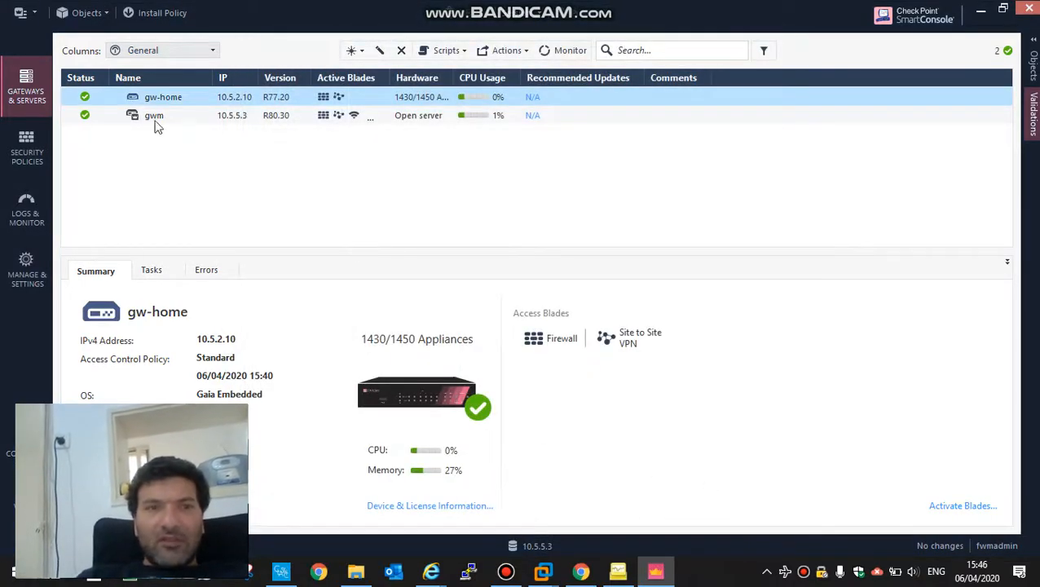
- Open the gwm gateway's properties and compare its main IPv4 address with the network diagram on the desktop
double_click(152, 116)
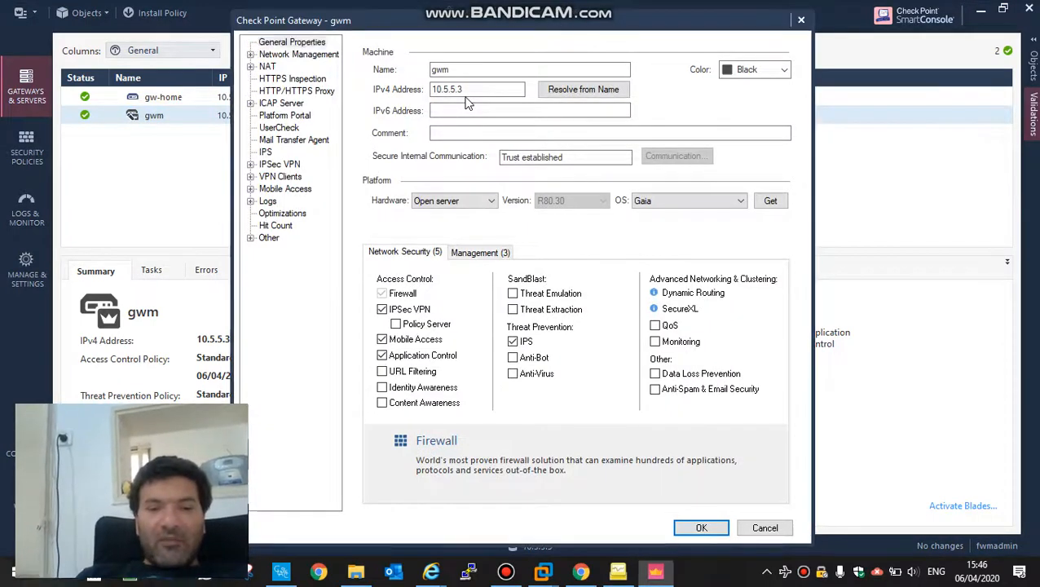
key(super+d)
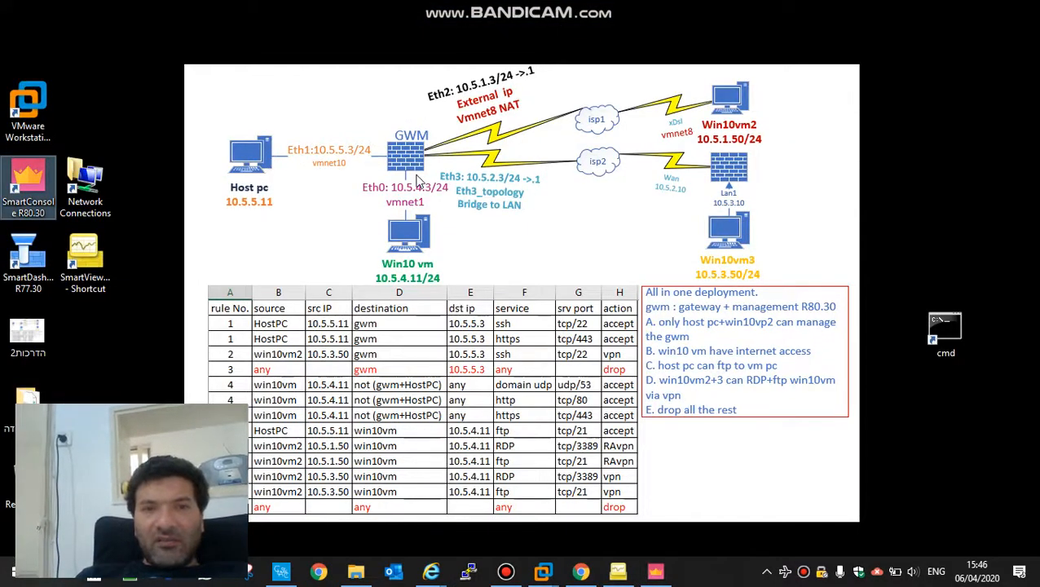
click(287, 151)
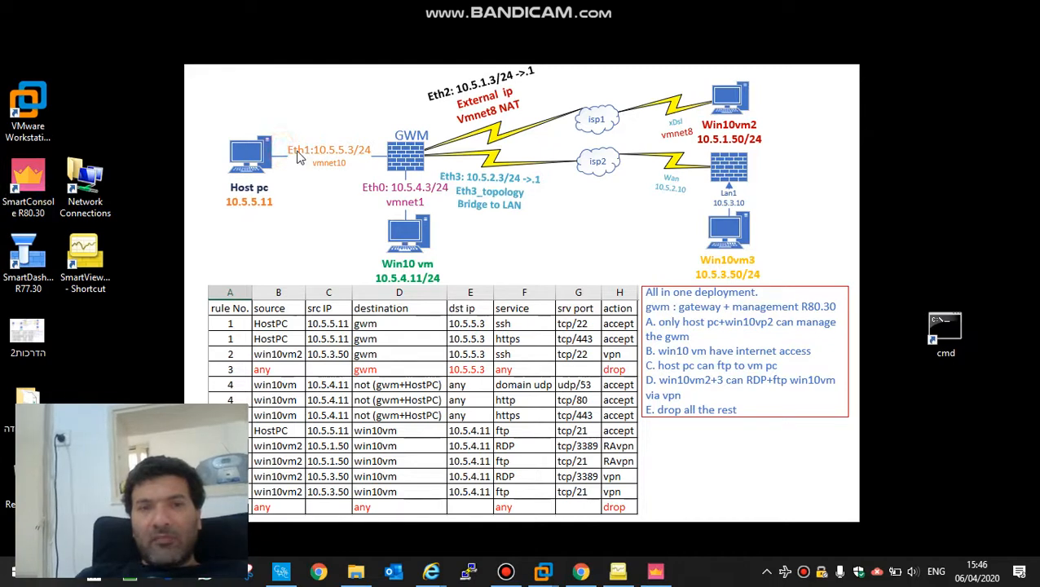
key(super+d)
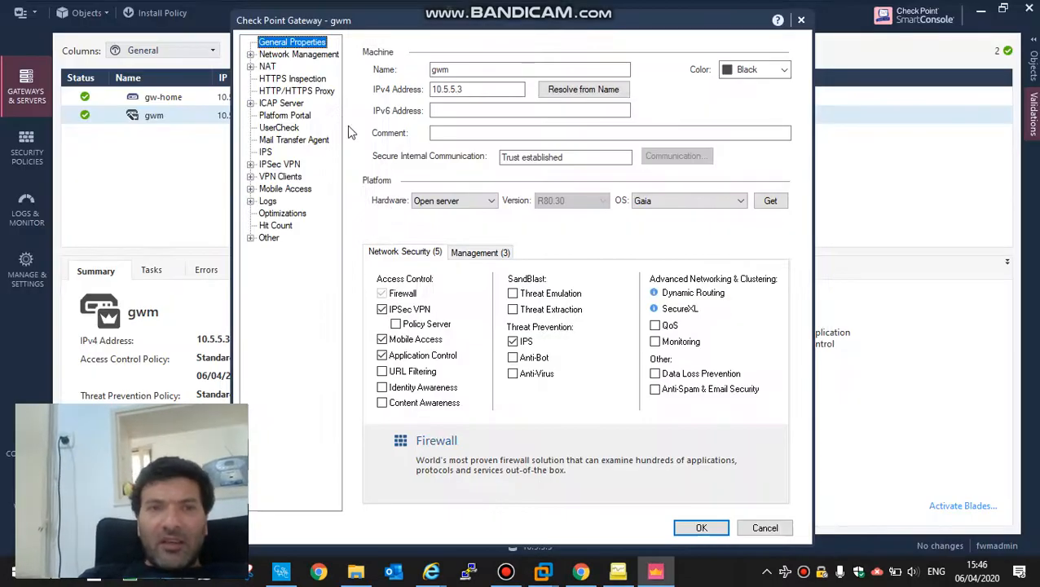
- Inspect gwm's IPSec VPN Link Selection settings and check the selected address against the desktop network diagram
click(251, 164)
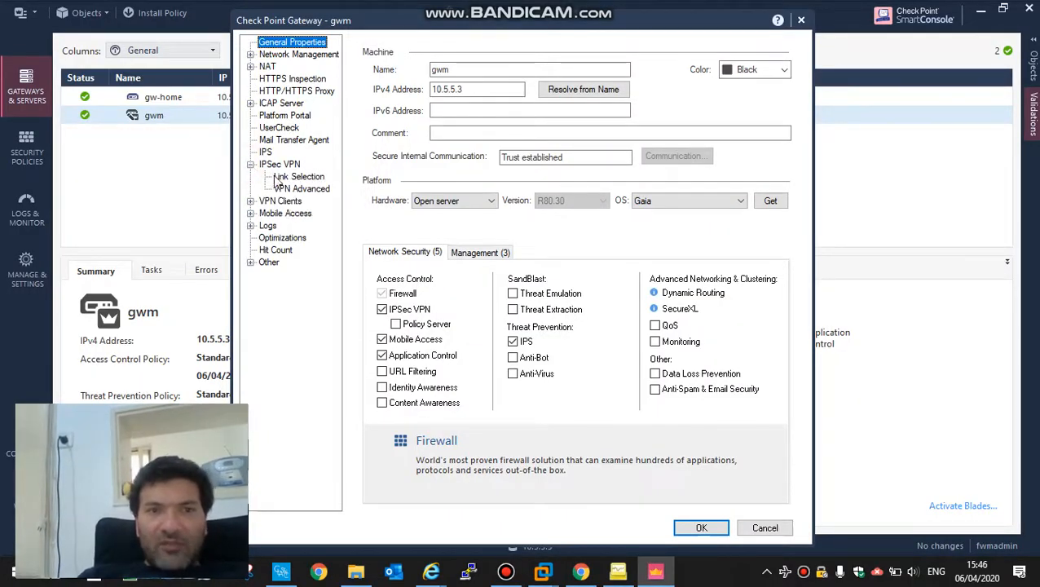
click(277, 177)
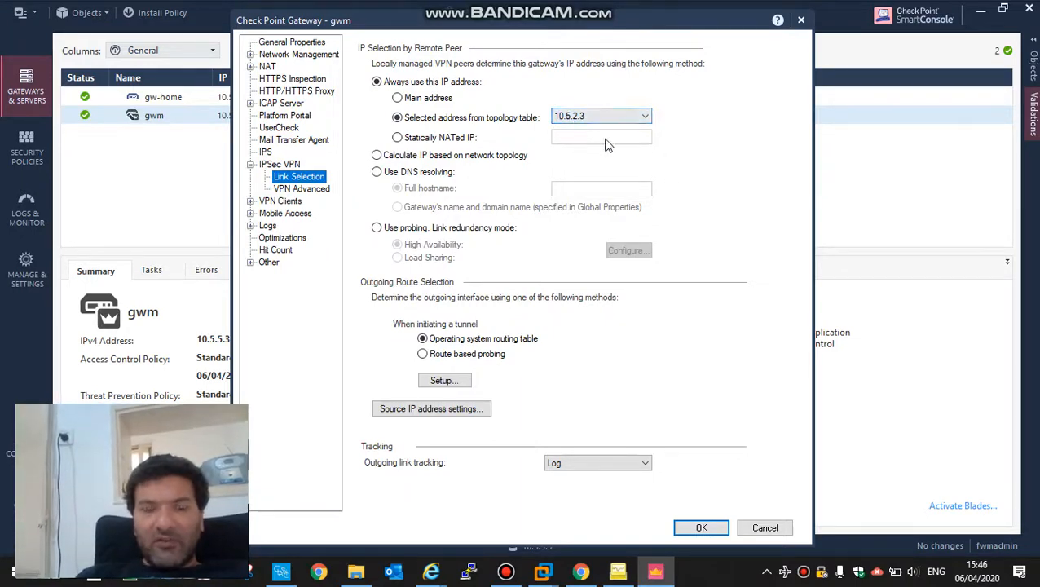
key(super+d)
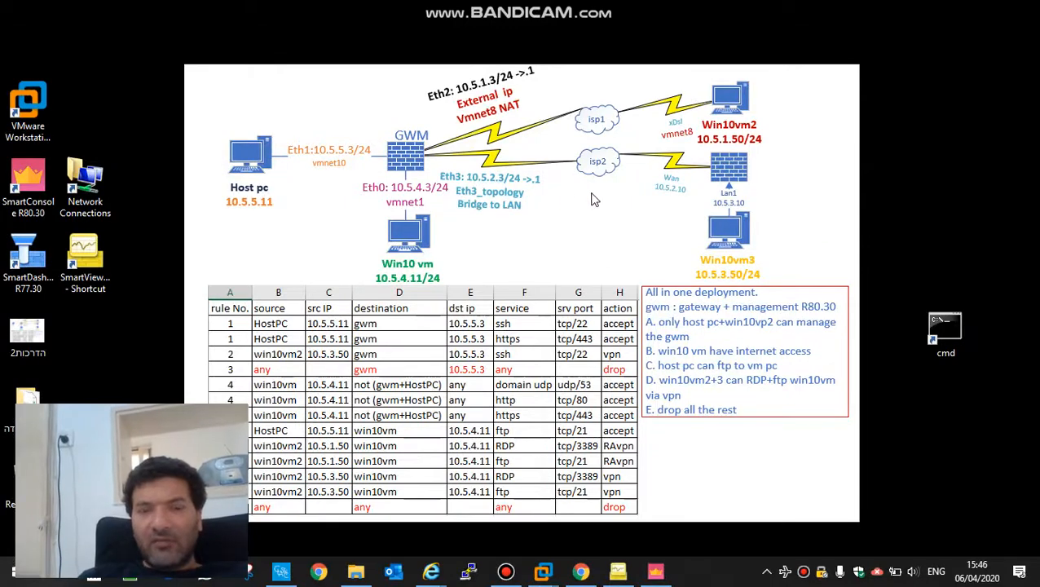
key(super+d)
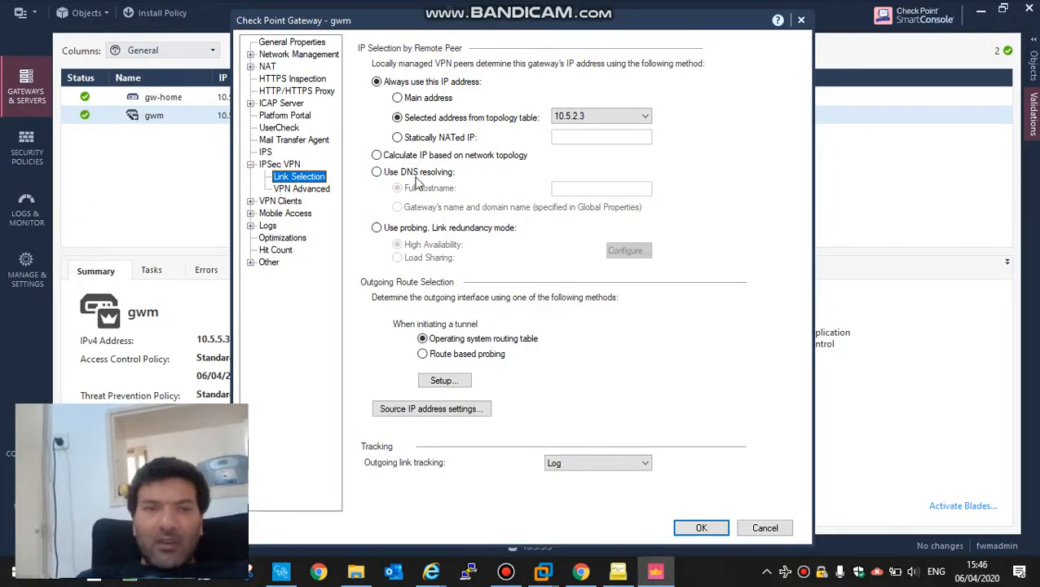
- Inspect gwm's VPN Domain under Network Management and compare it with the desktop network diagram
click(250, 55)
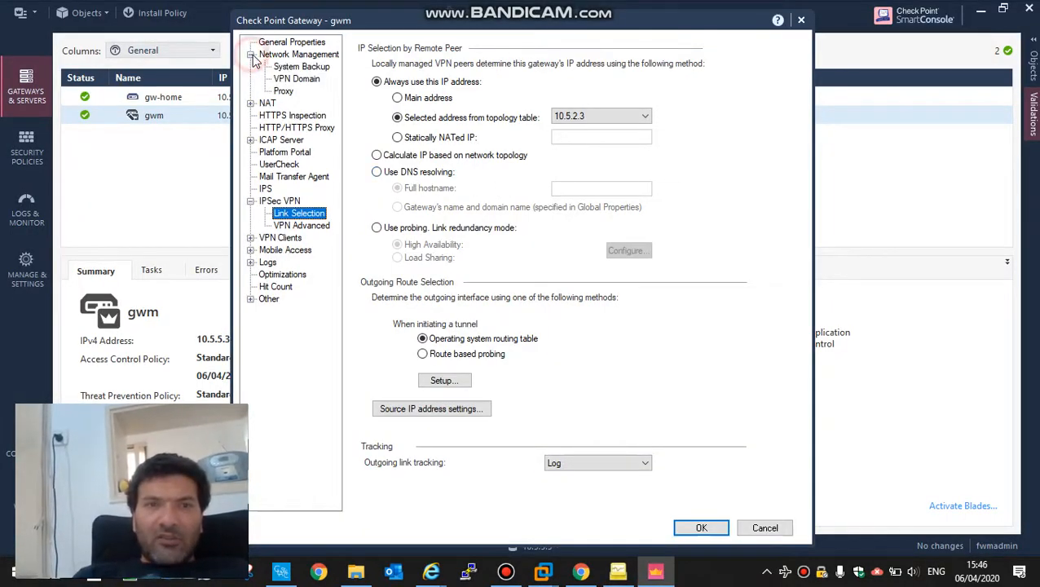
click(304, 80)
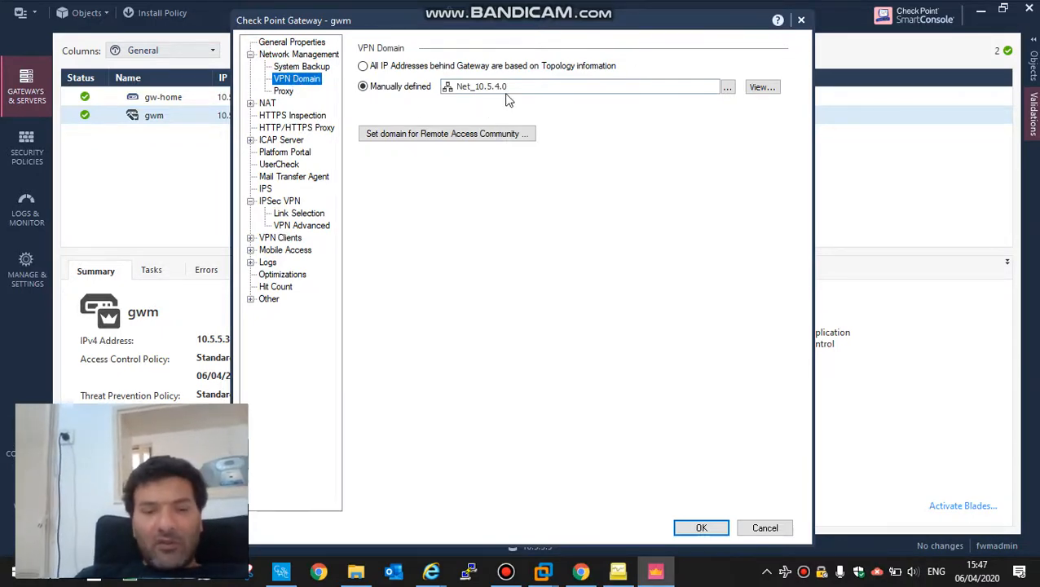
key(super+d)
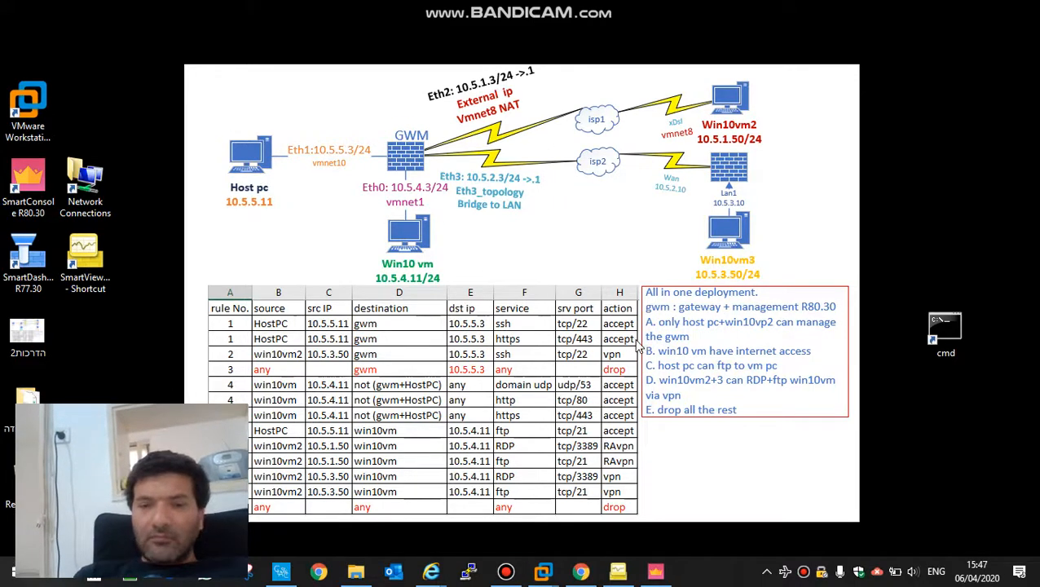
click(655, 570)
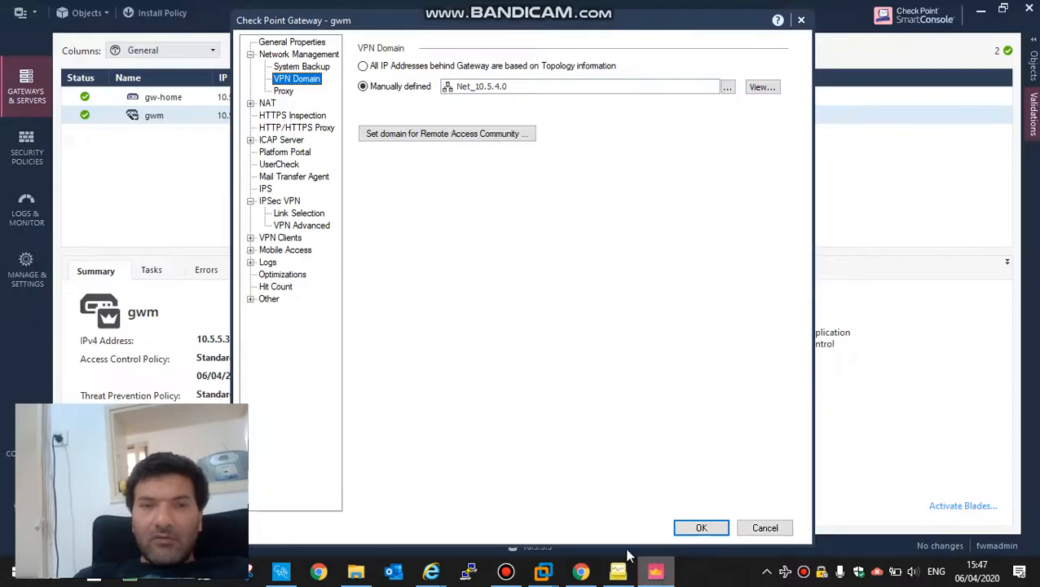
- Examine the topology settings of gwm's eth3 interface and the members of its gwm_eth3 network group, and close everything without saving
click(277, 56)
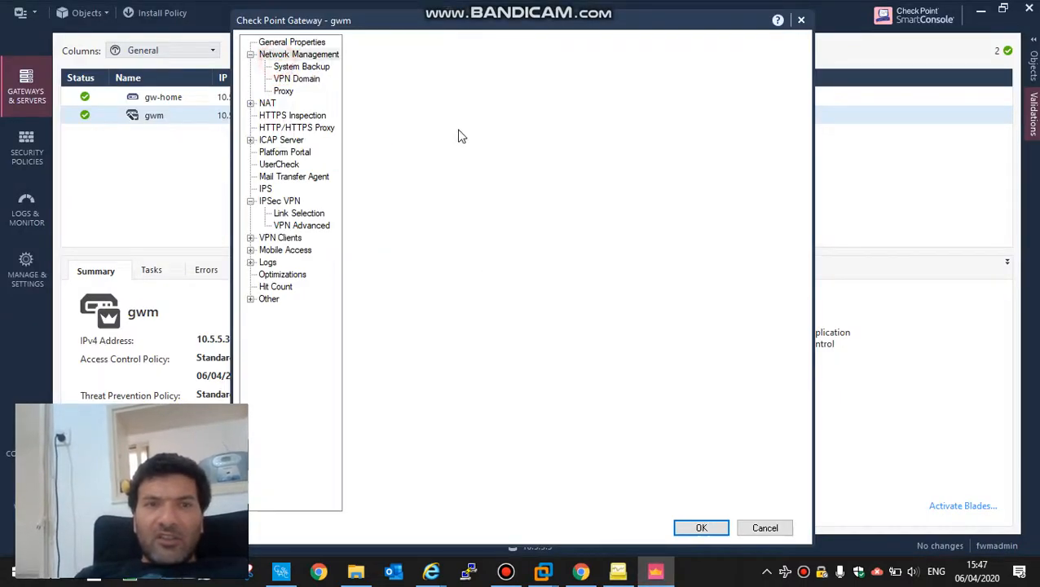
double_click(413, 160)
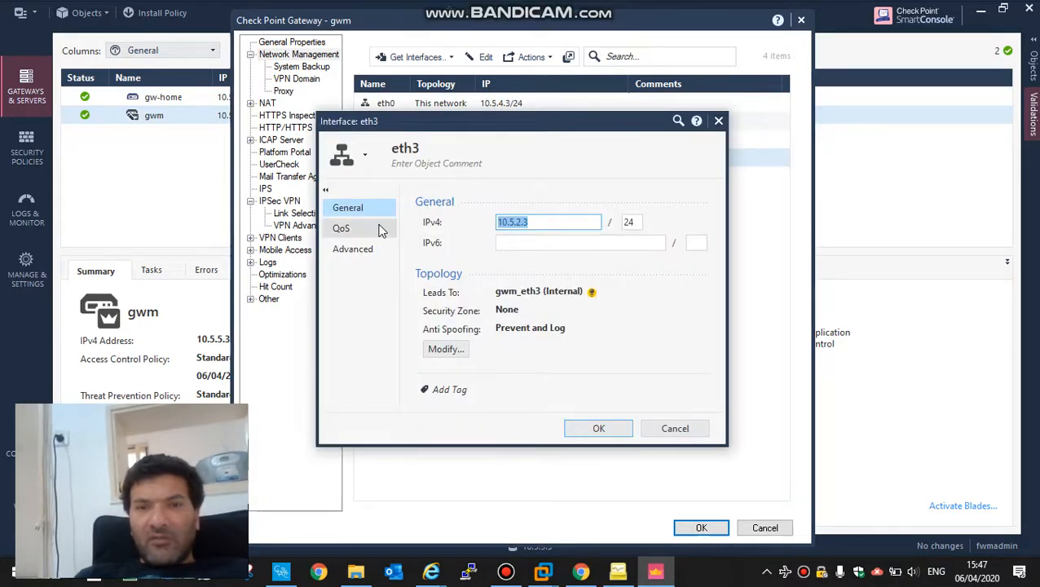
click(446, 351)
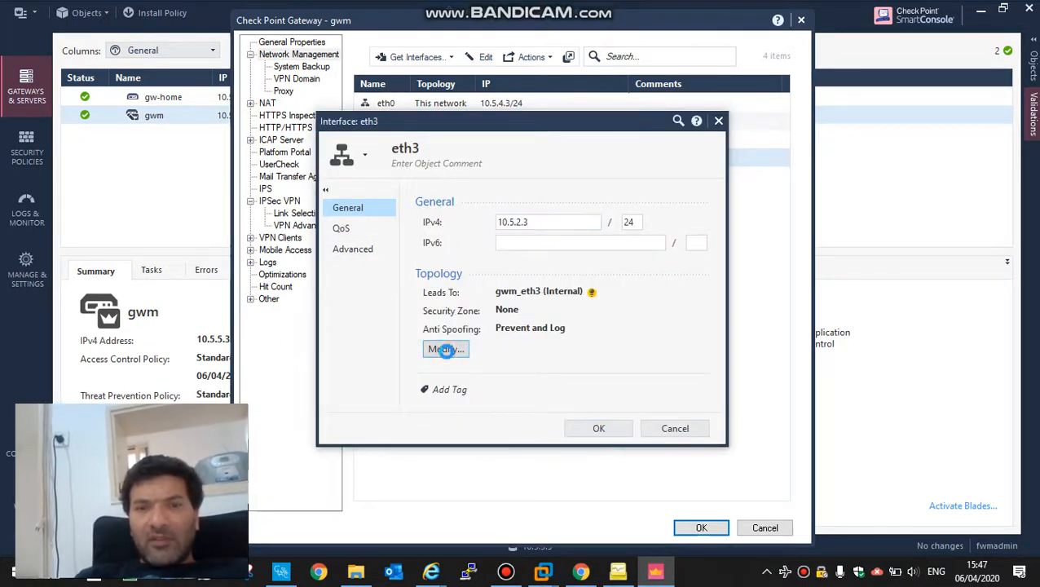
click(496, 175)
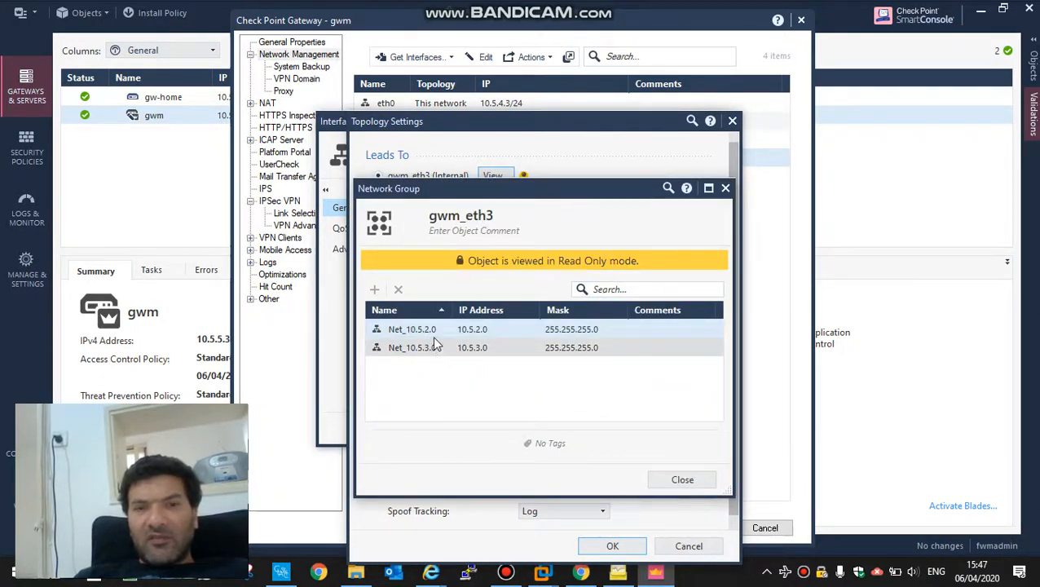
mouse_move(414, 332)
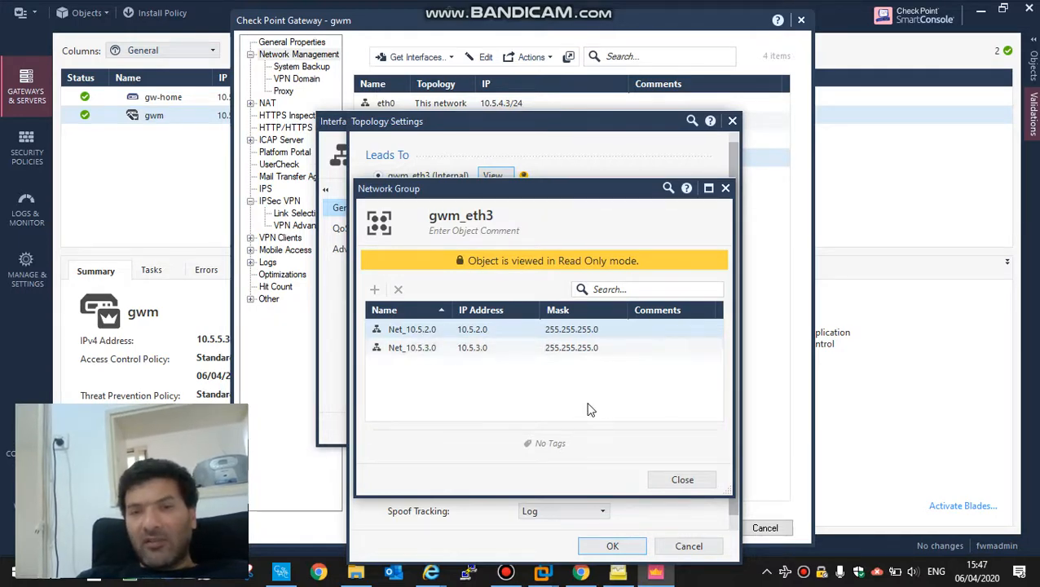
click(683, 479)
click(691, 546)
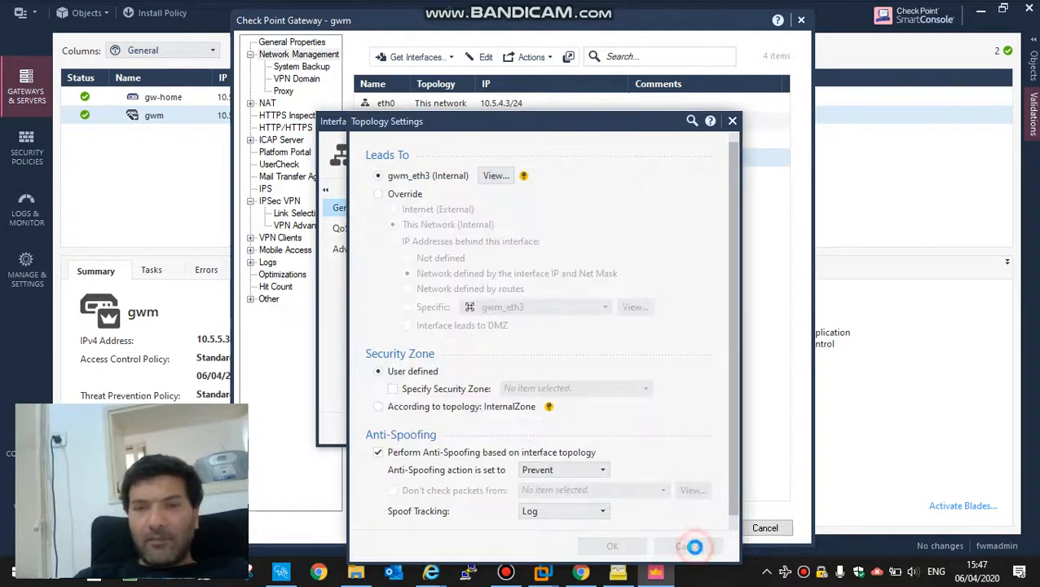
click(673, 427)
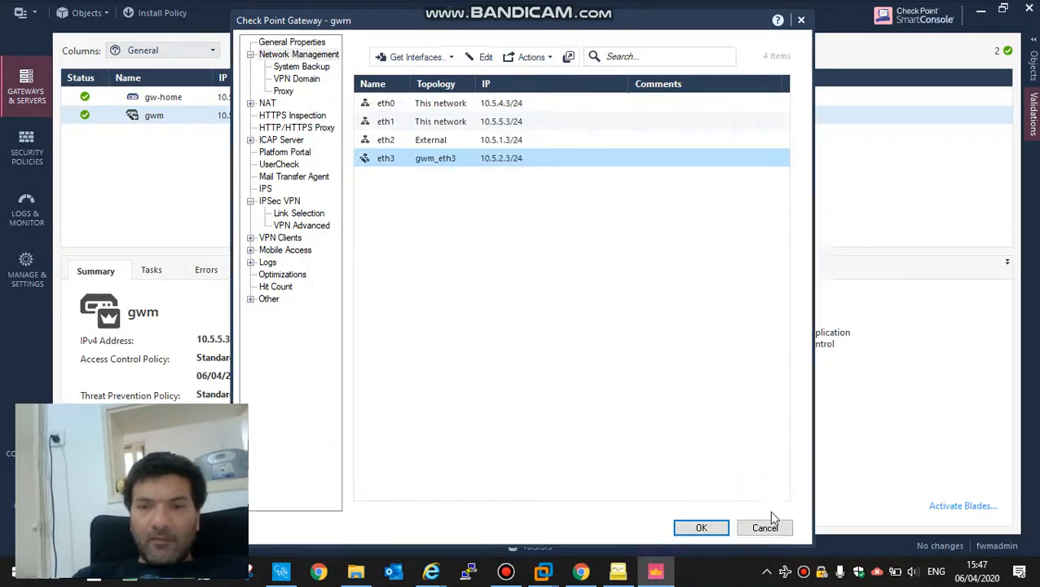
click(765, 530)
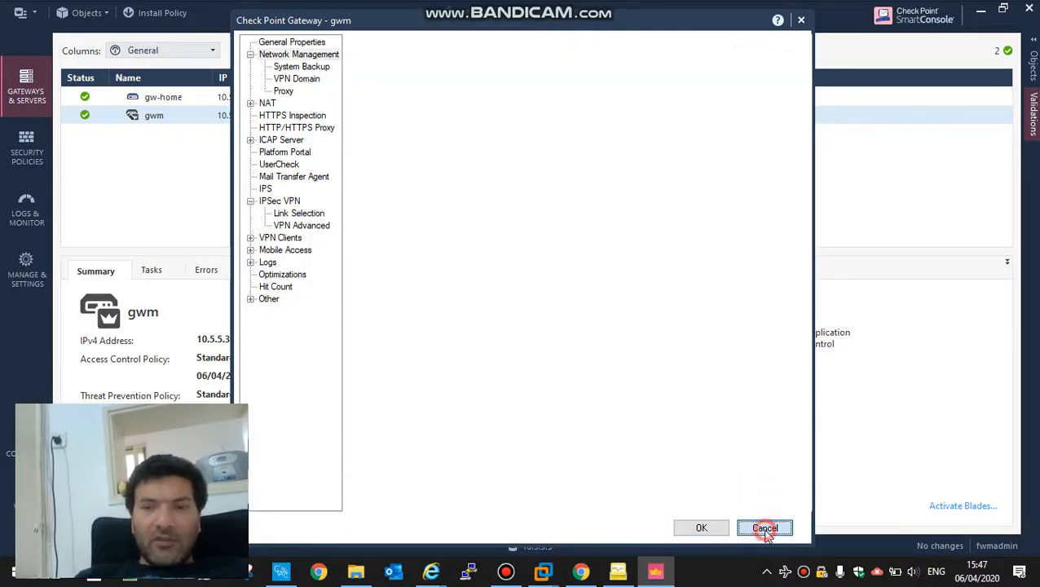
- Show the VPN Communities of the security policies in a restored window, and inspect the RemoteAccess community's participating gateways without changing them
click(27, 151)
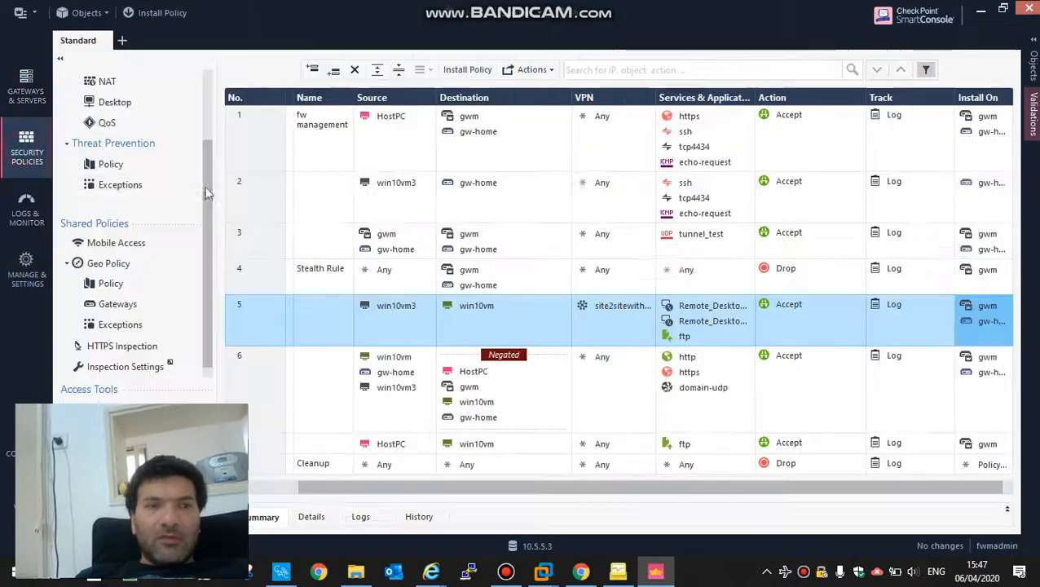
double_click(695, 28)
click(287, 161)
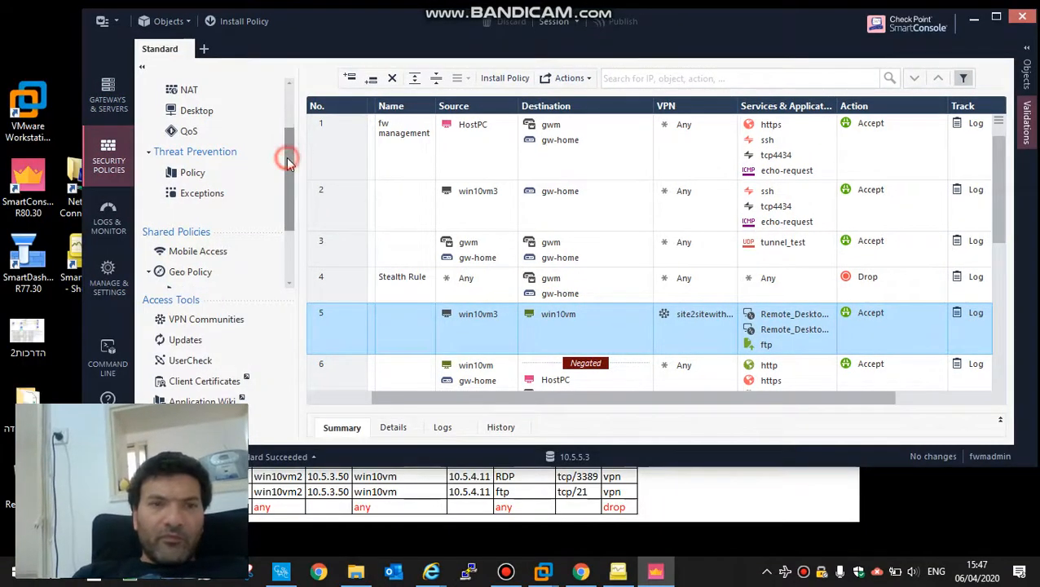
drag(287, 160, 286, 178)
click(201, 319)
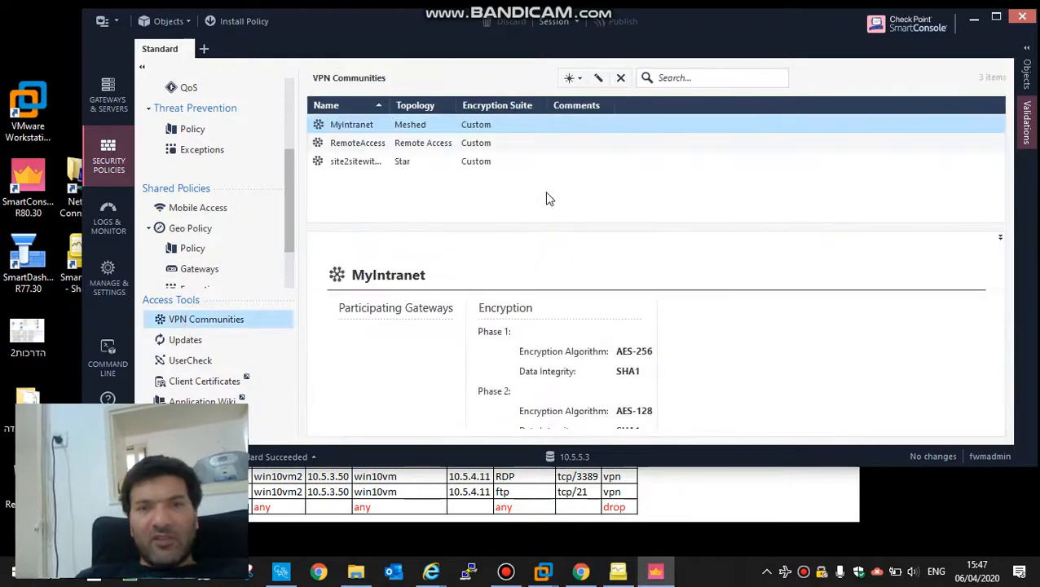
double_click(359, 143)
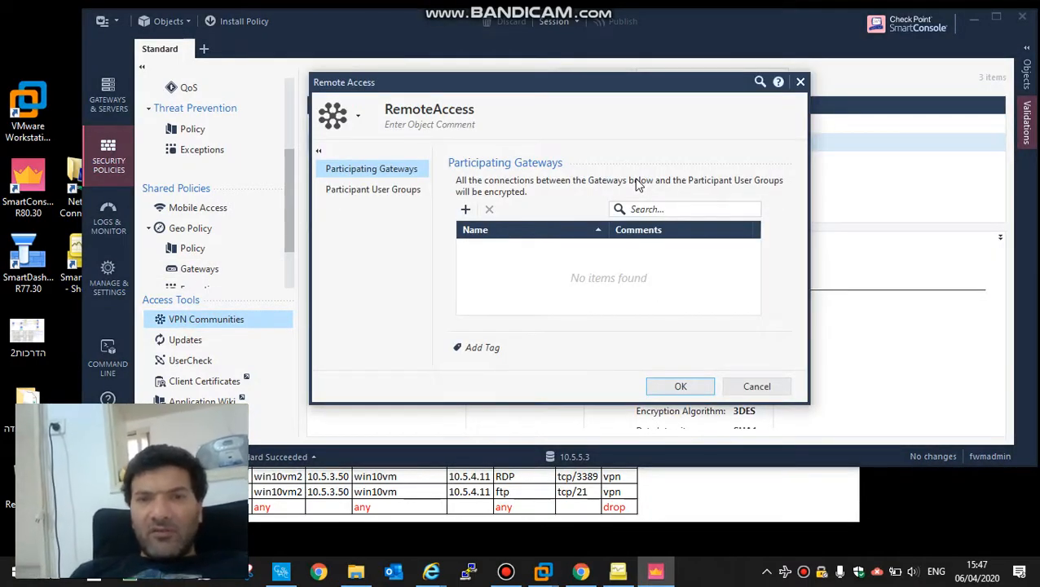
key(Escape)
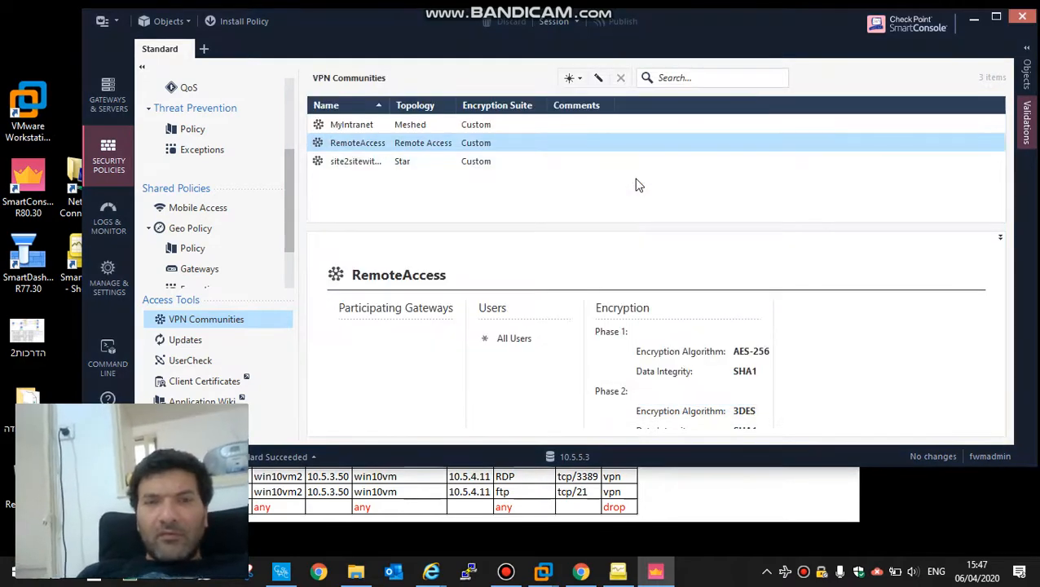
- Inspect the site2sitewith-home star community's center and satellite gateways, encrypted traffic, encryption suite and tunnel management settings
double_click(348, 160)
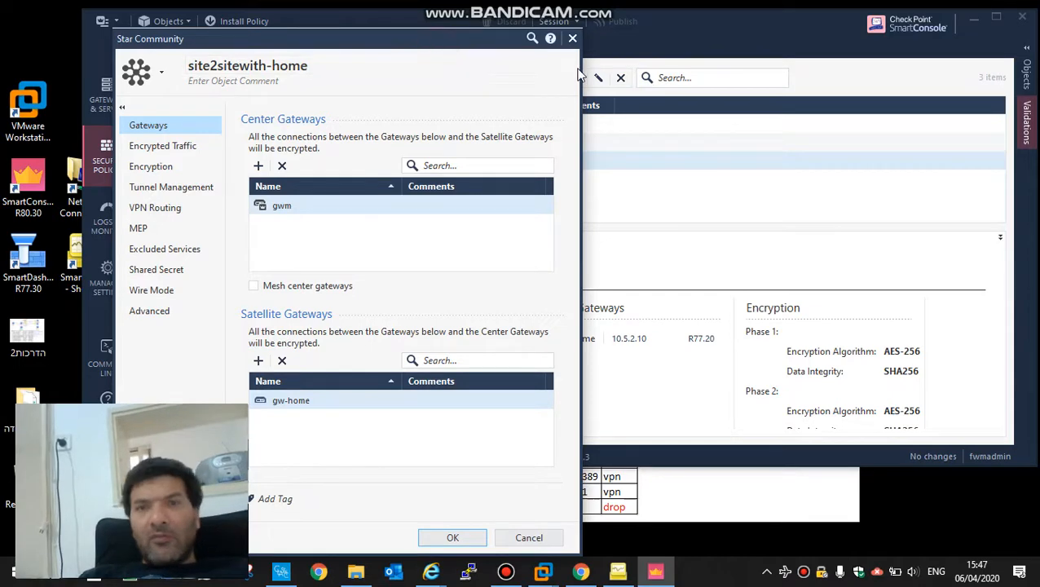
drag(441, 42, 611, 43)
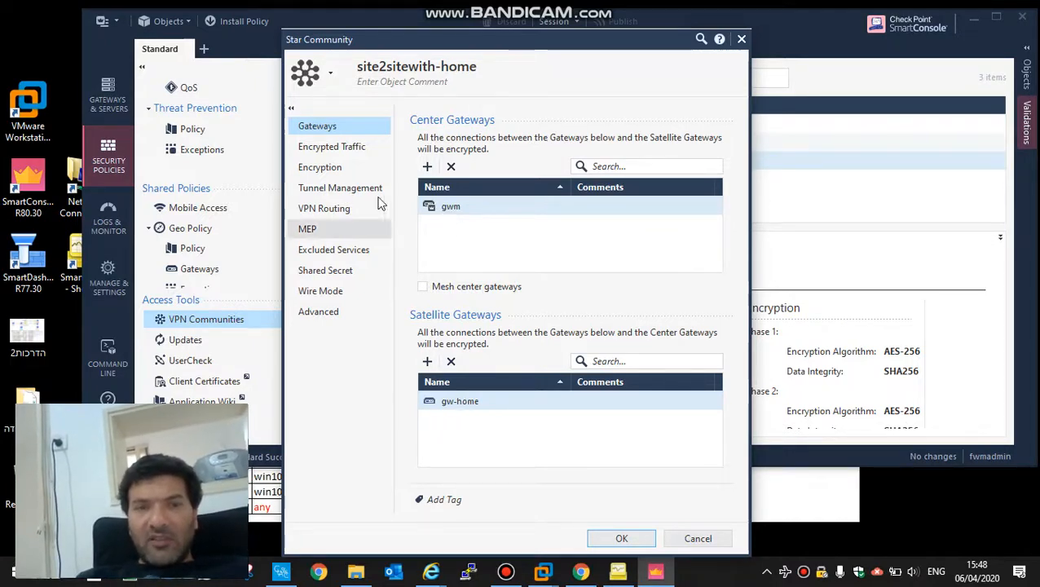
click(328, 146)
click(317, 175)
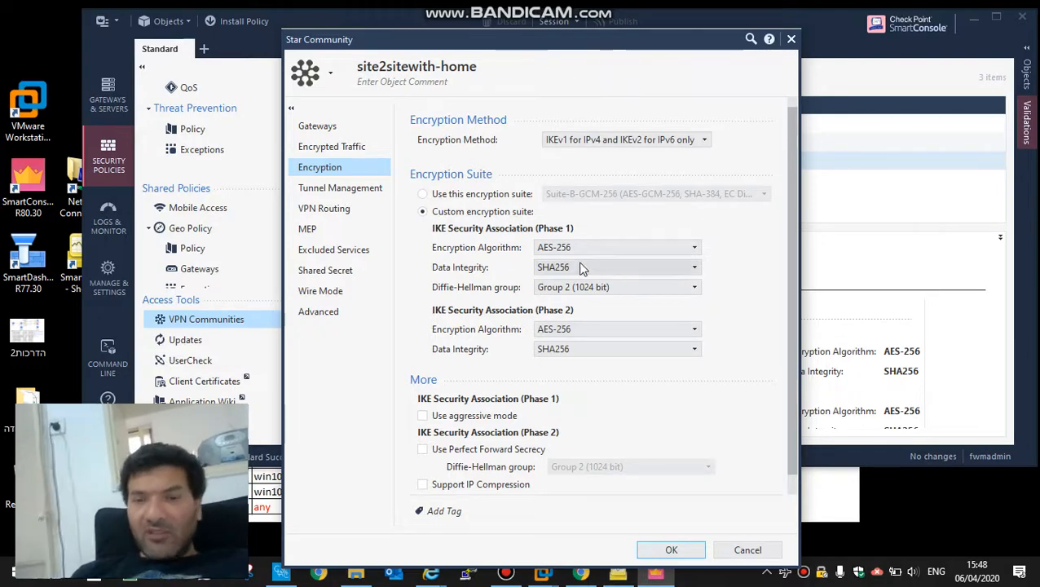
click(323, 194)
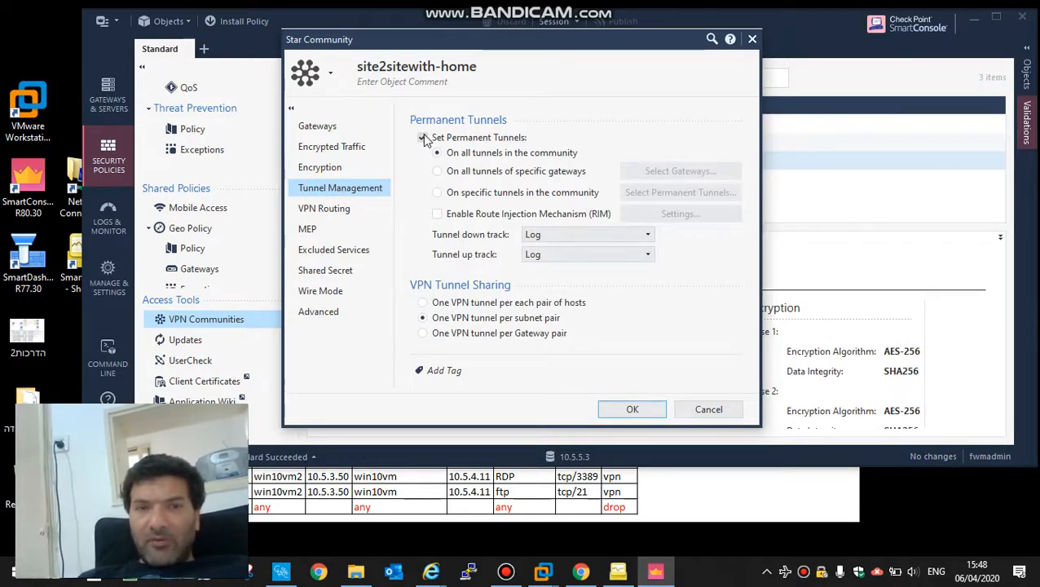
- Switch to SmartView Monitor, check the state of the permanent tunnels, and return to the community settings
click(619, 574)
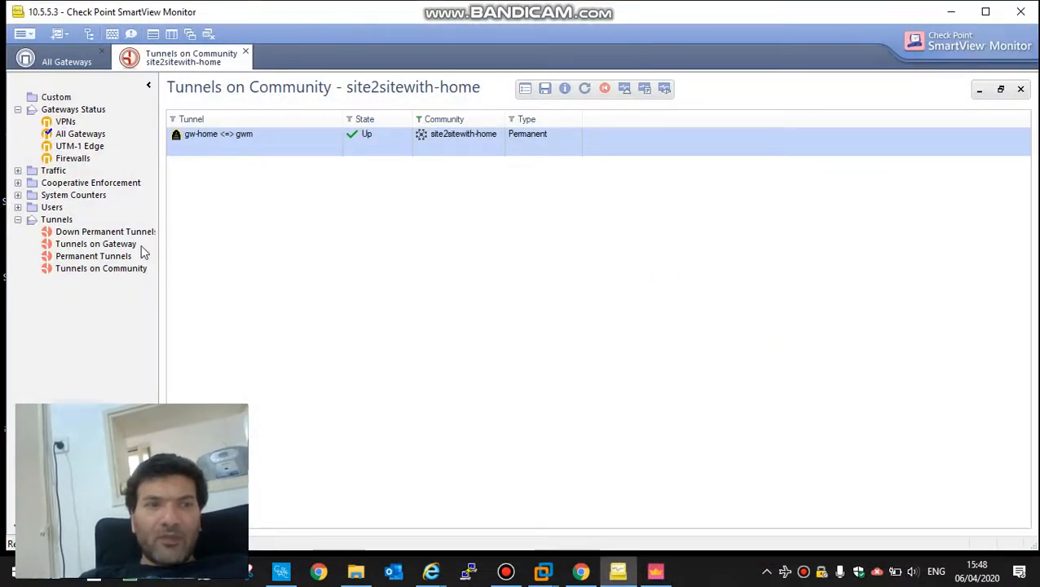
click(116, 256)
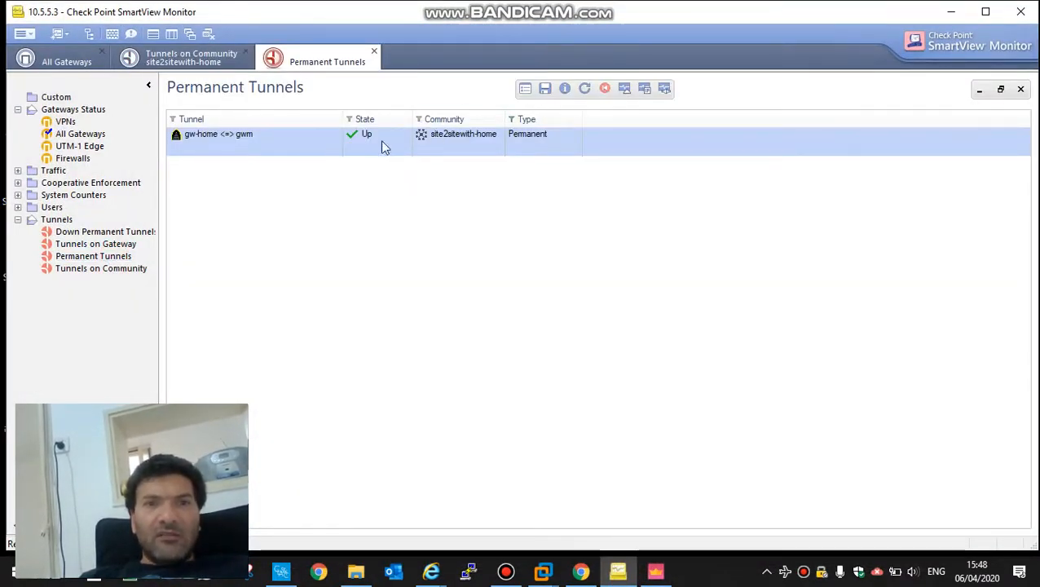
click(951, 11)
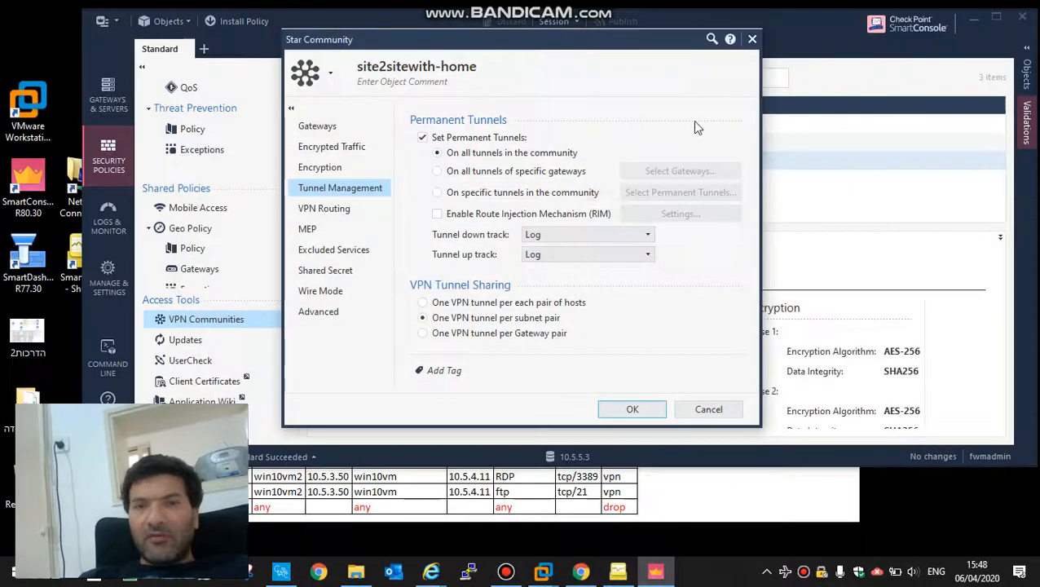
- Review the community's Shared Secret and Advanced settings, close it without saving, and glance at the desktop network diagram
click(325, 271)
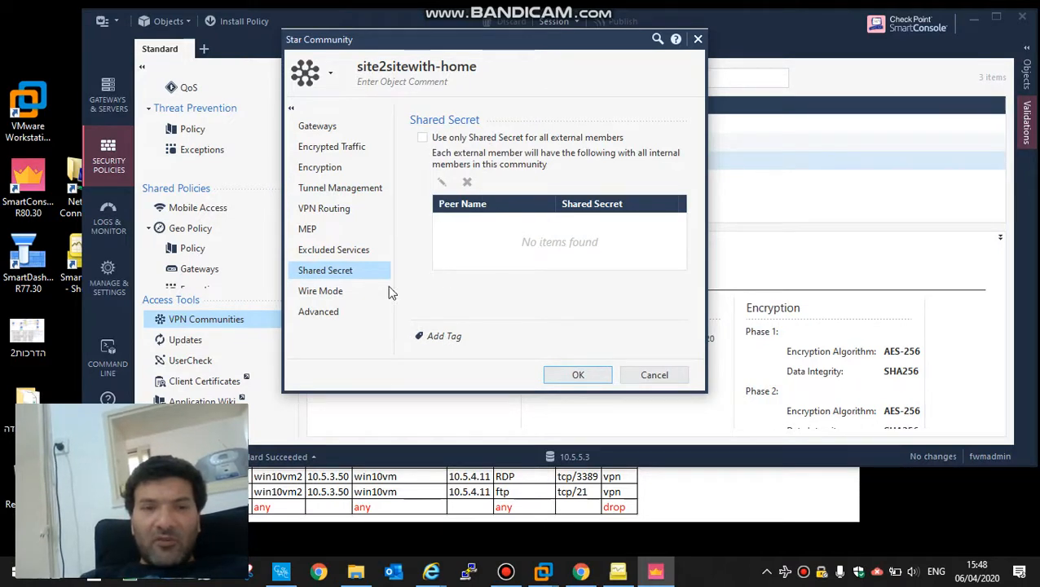
click(318, 313)
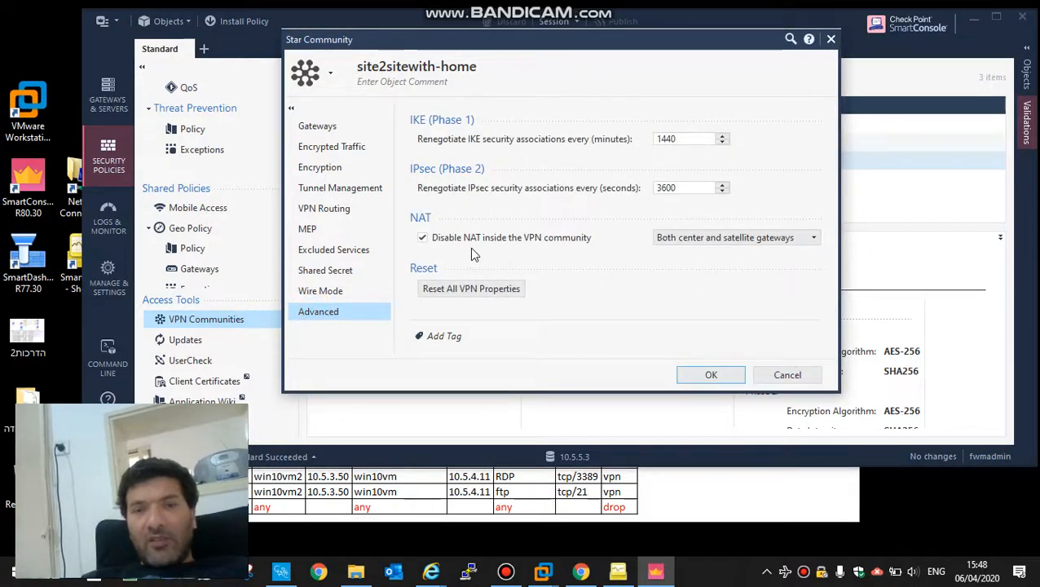
click(787, 375)
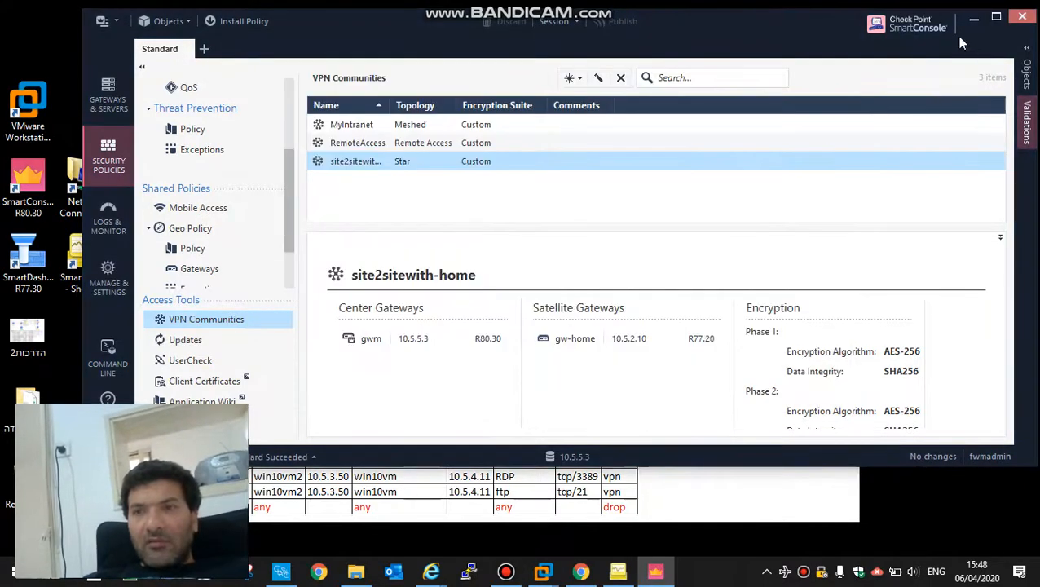
click(975, 17)
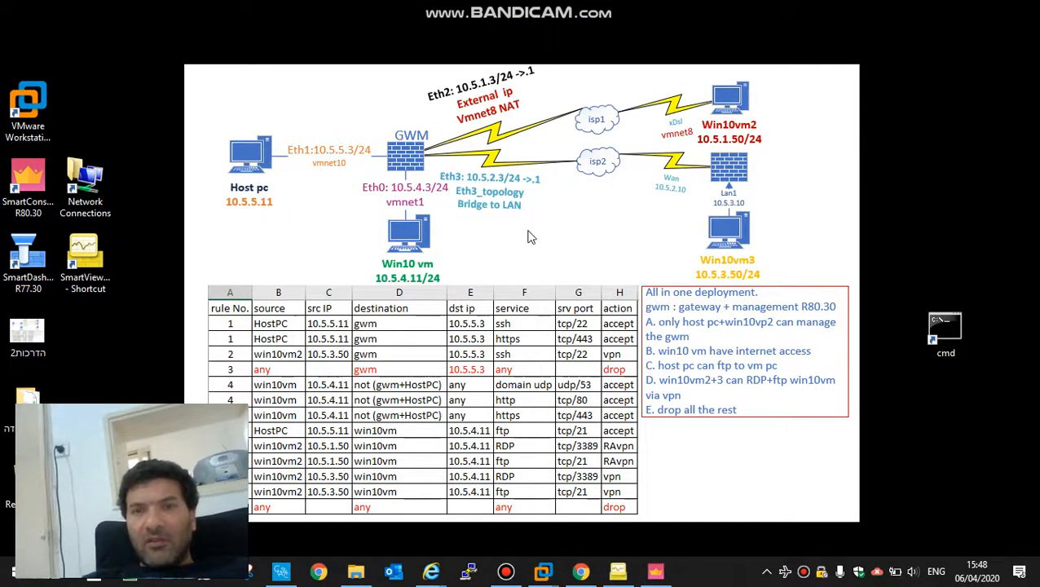
key(alt+Tab)
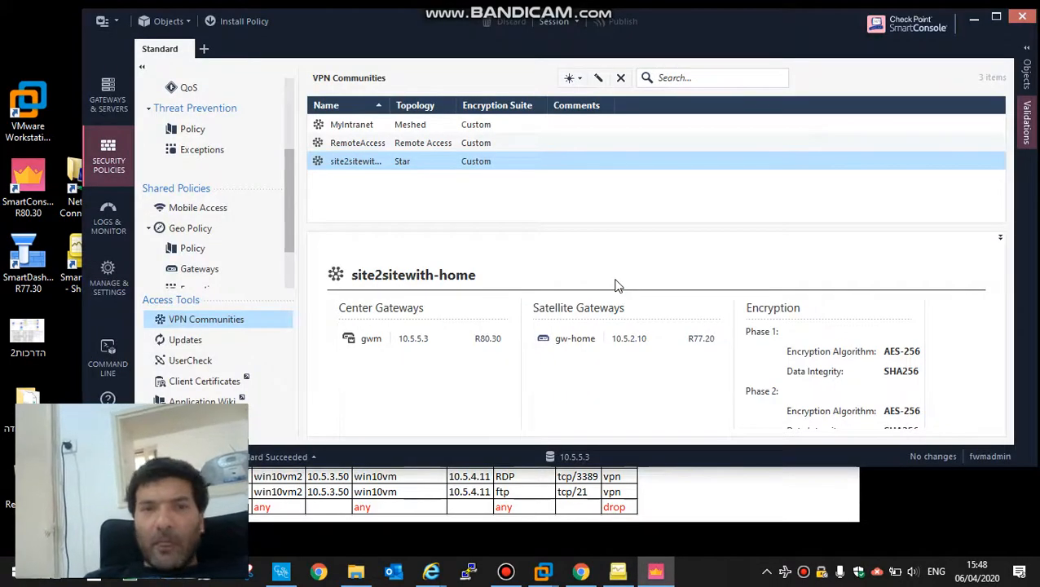
- Display the Access Control Network layer's rule base in a maximized window
click(184, 131)
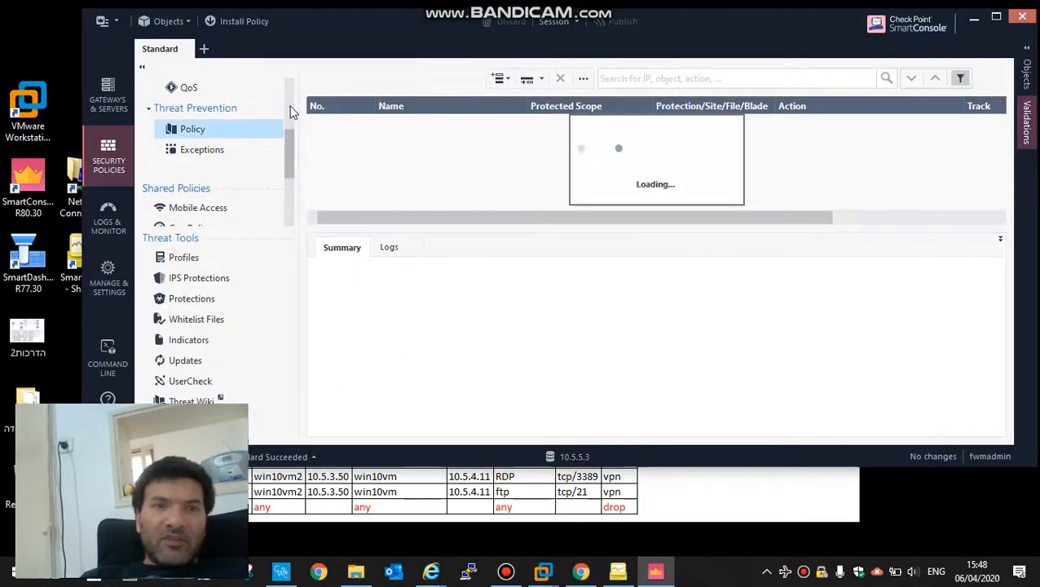
drag(285, 131, 291, 106)
click(207, 129)
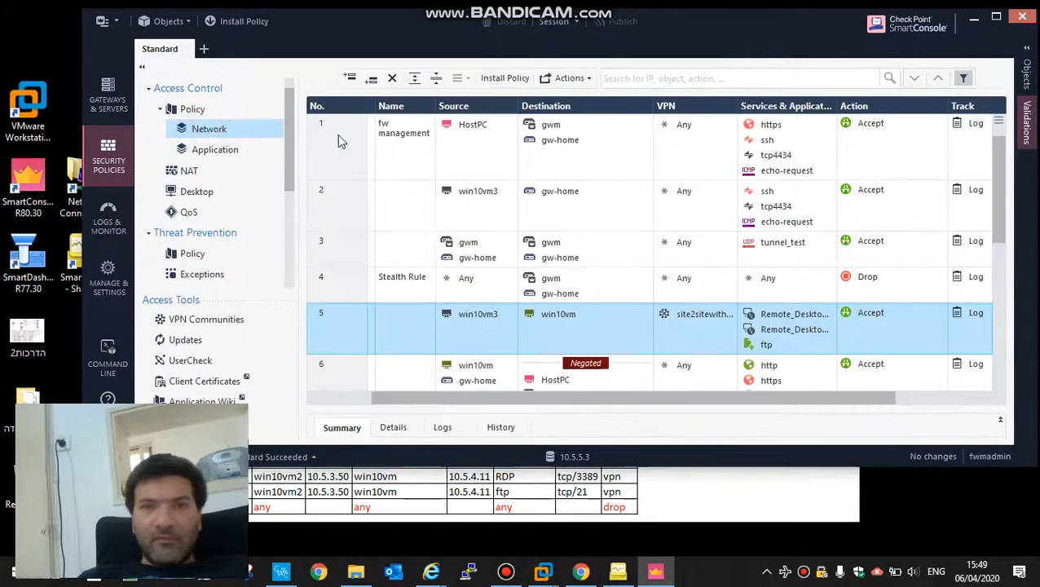
click(995, 16)
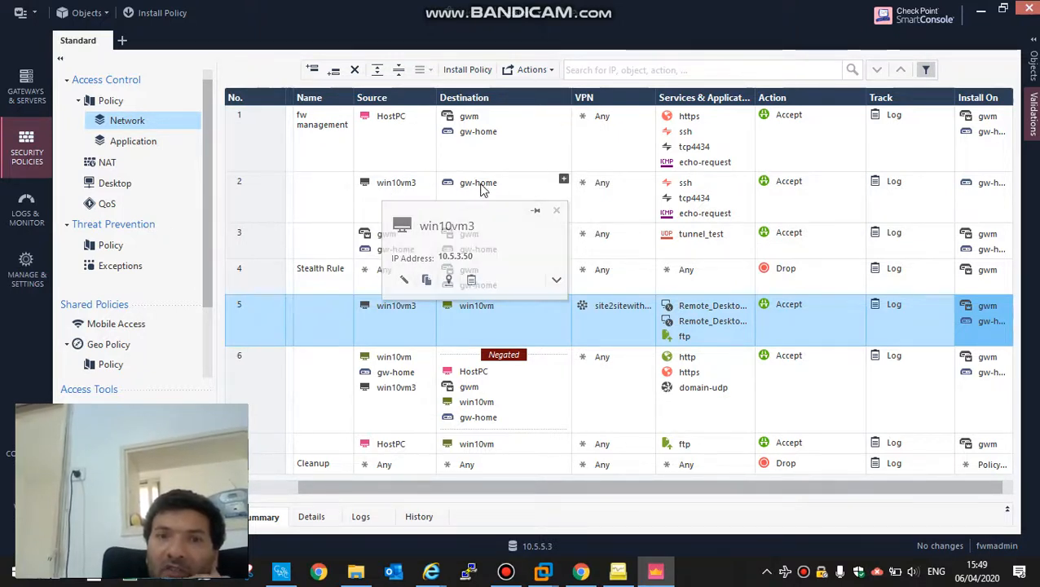
- Examine the rule from win10vm3 to gw-home and locate win10vm3 on the desktop network diagram
mouse_move(492, 194)
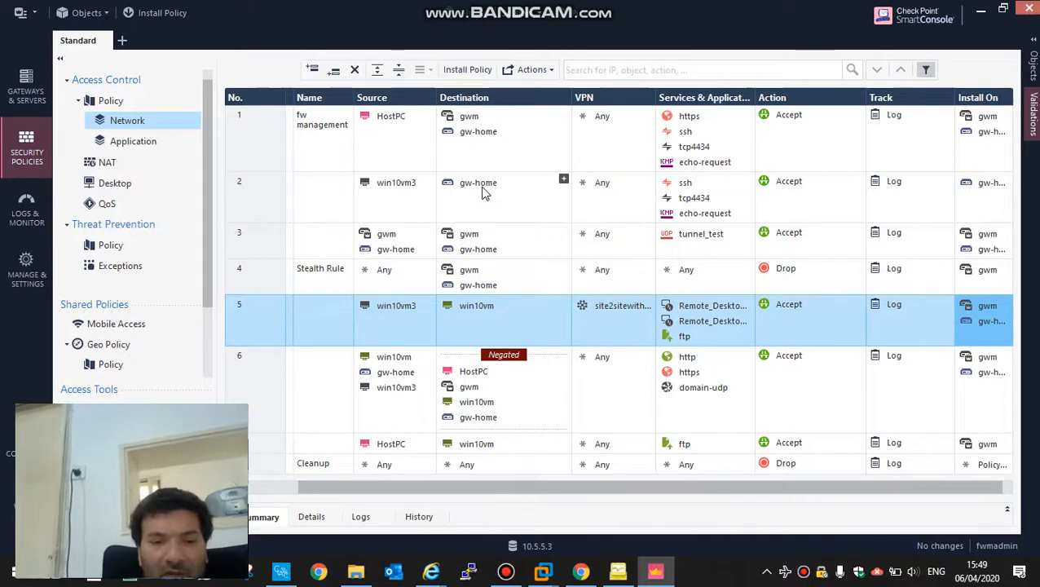
key(super+d)
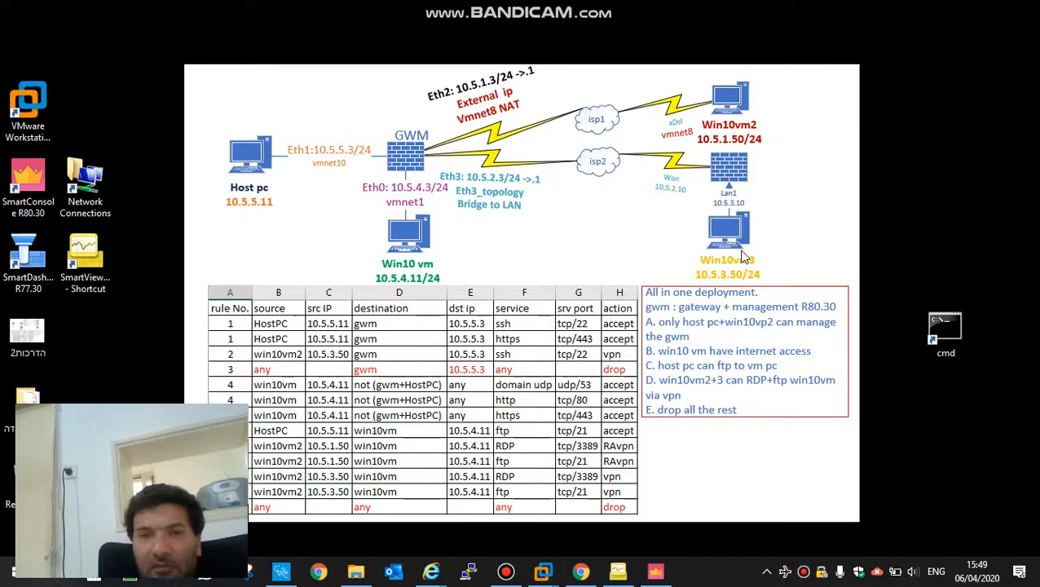
key(alt+Tab)
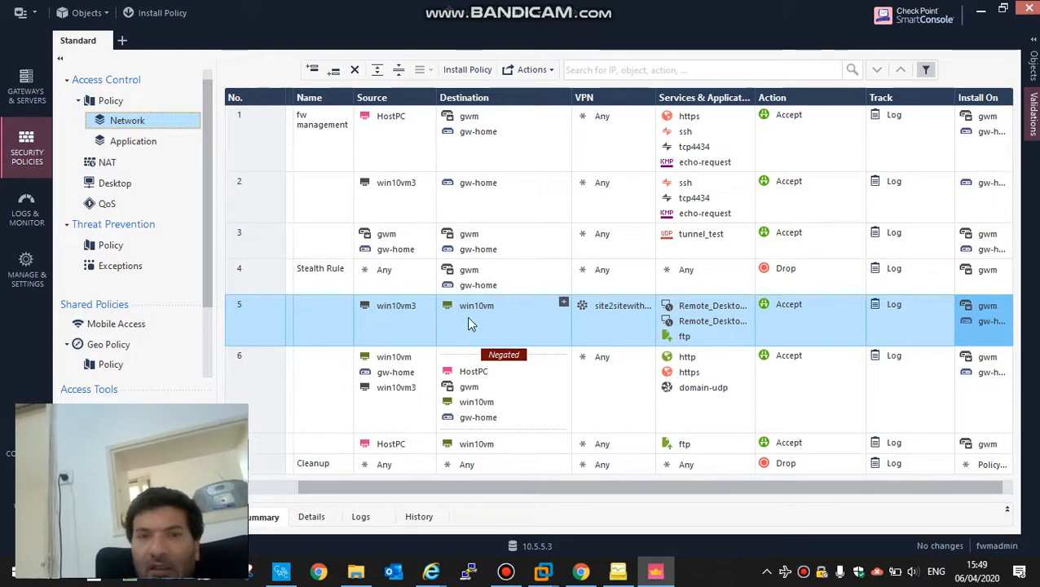
- Examine rule 5's source, destination and VPN community, and widen the Services & Applications column to read its full service names
click(391, 308)
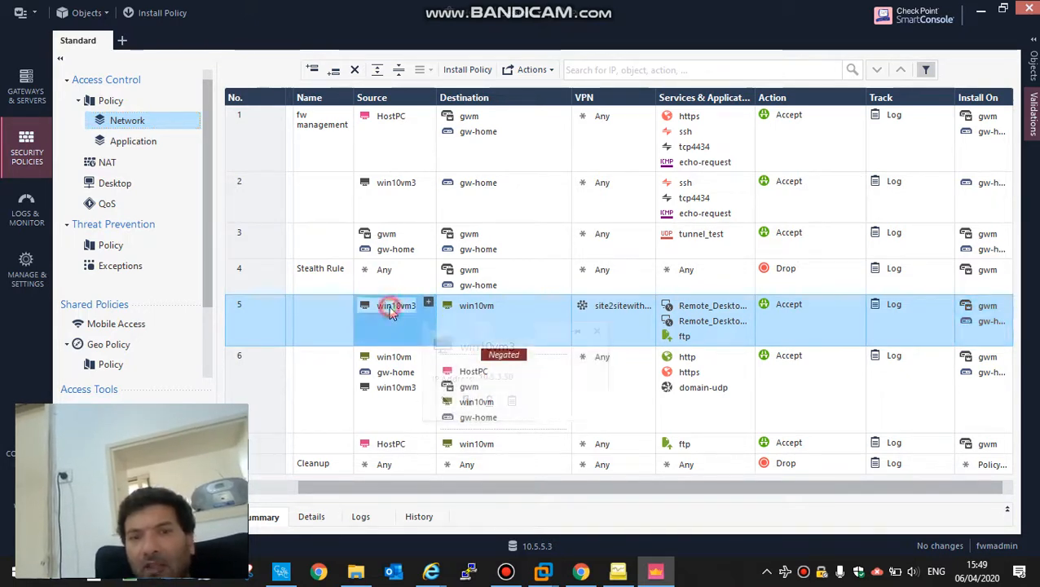
click(481, 308)
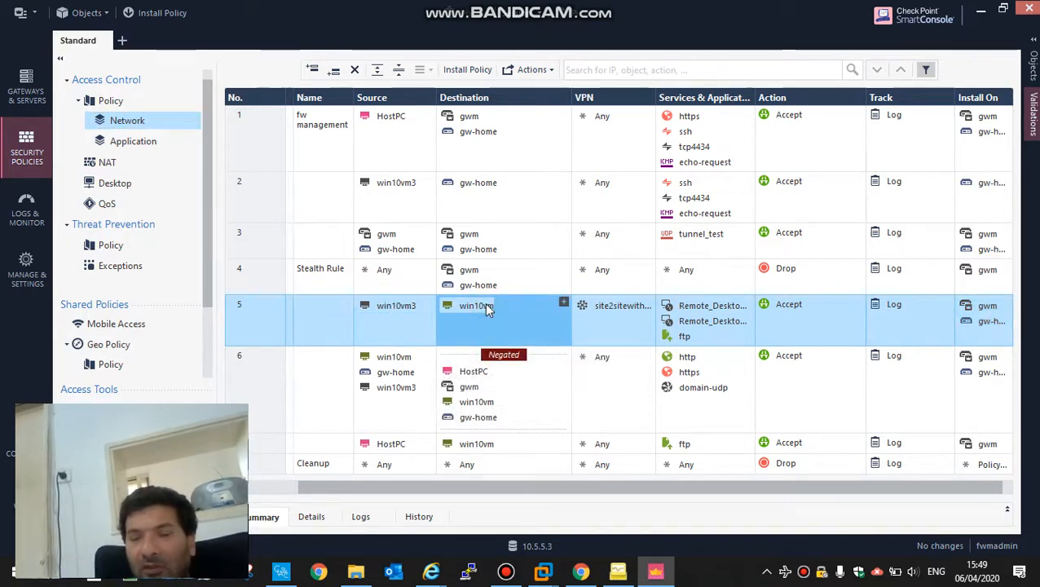
click(615, 309)
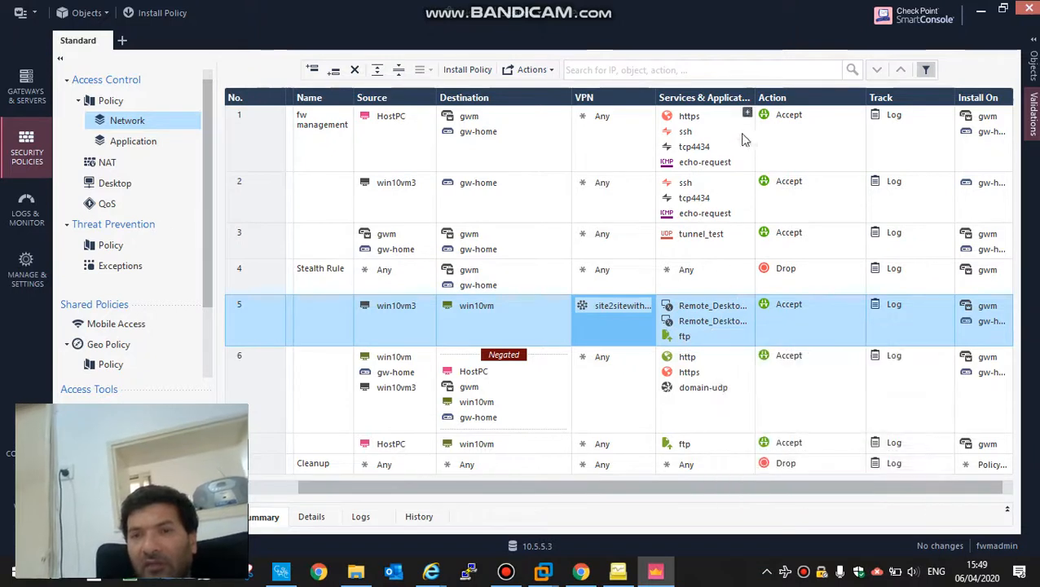
drag(752, 97, 814, 98)
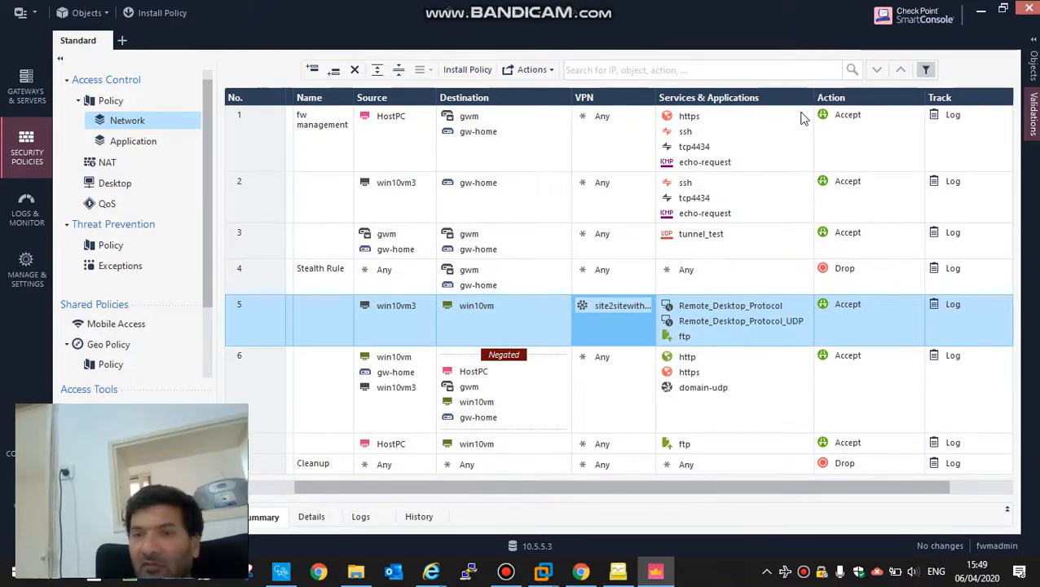
- Examine rule 6's sources and its domain-udp service with the policy navigation pane temporarily collapsed
click(60, 58)
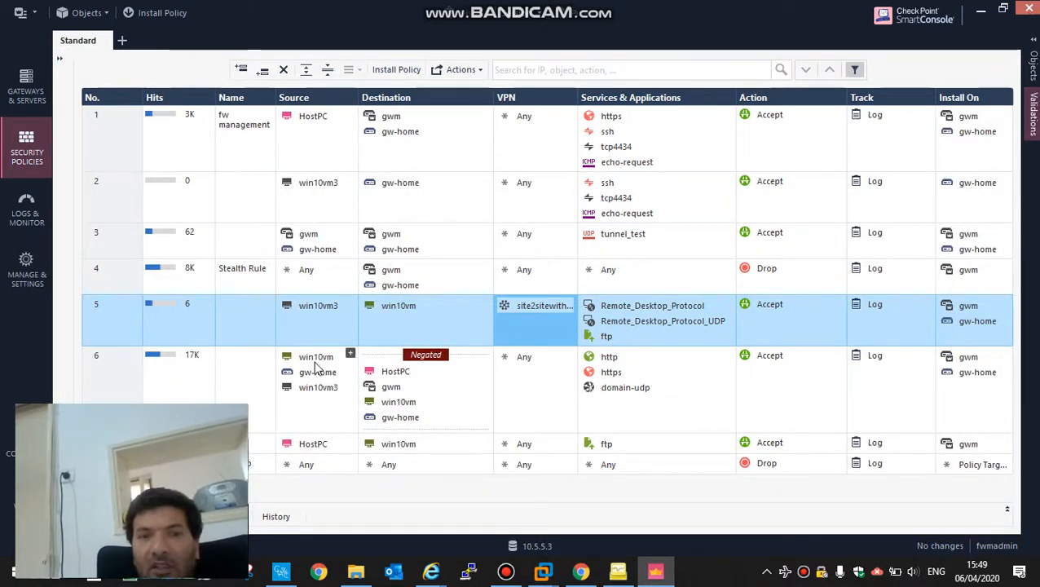
click(316, 393)
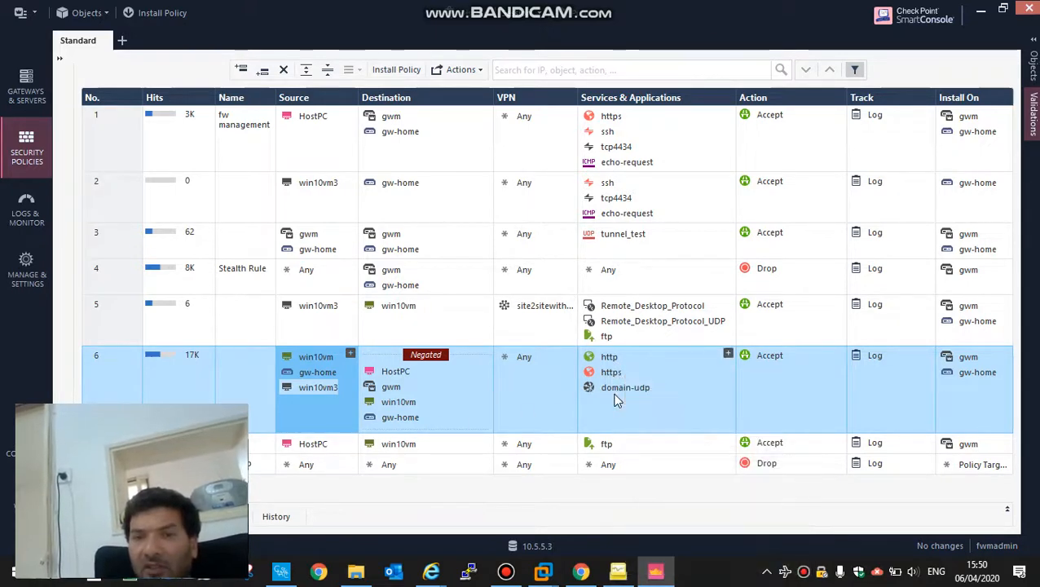
mouse_move(617, 399)
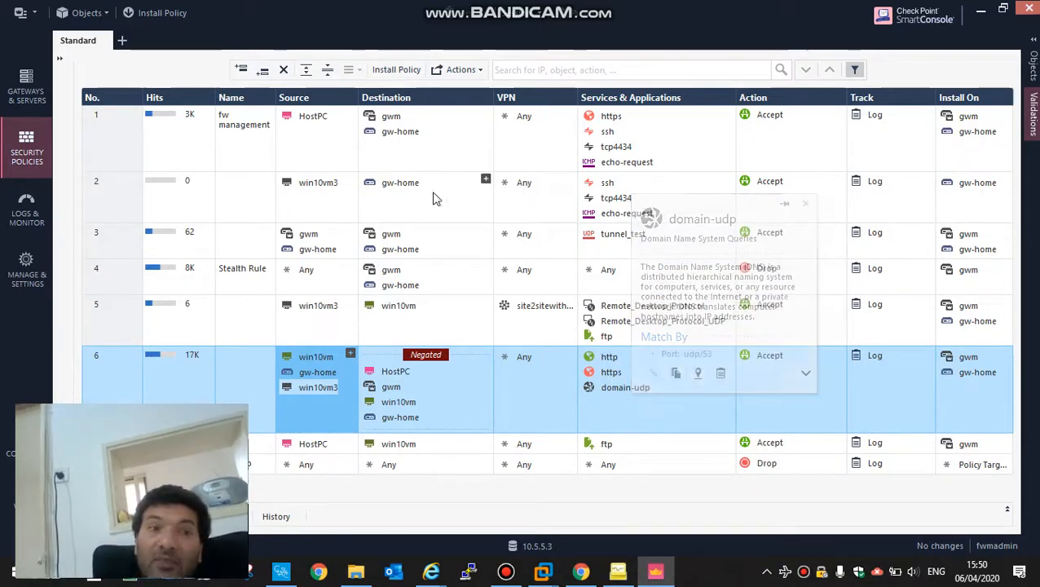
click(58, 62)
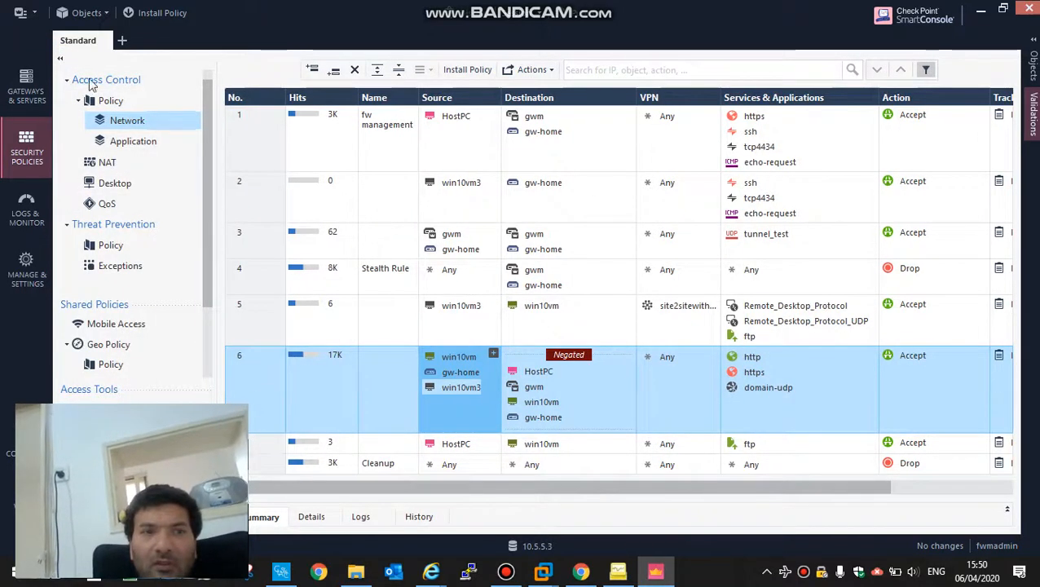
- Check which security blades are enabled in gw-home's General Properties and close them without changes
click(26, 83)
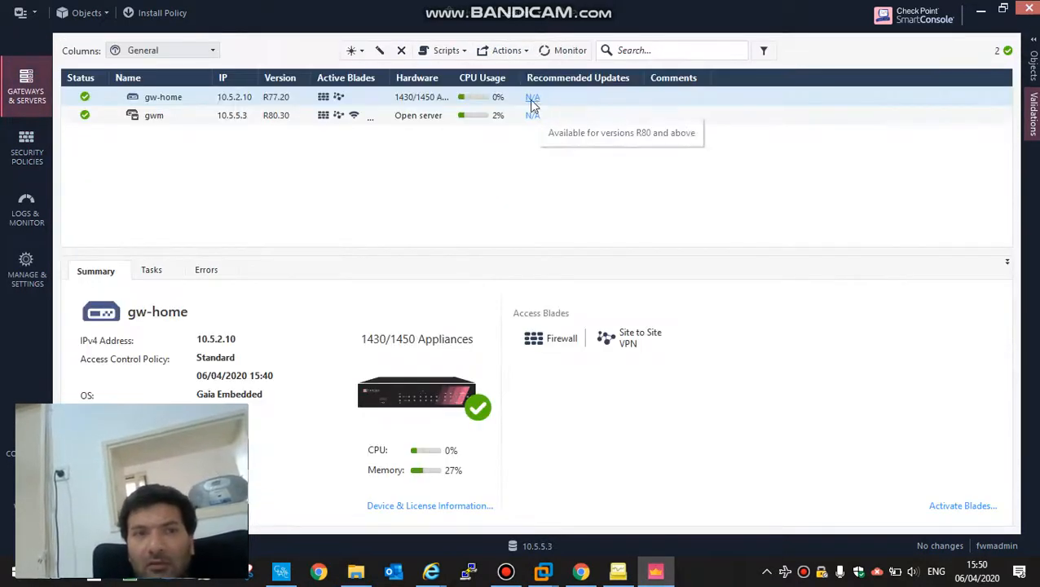
click(204, 97)
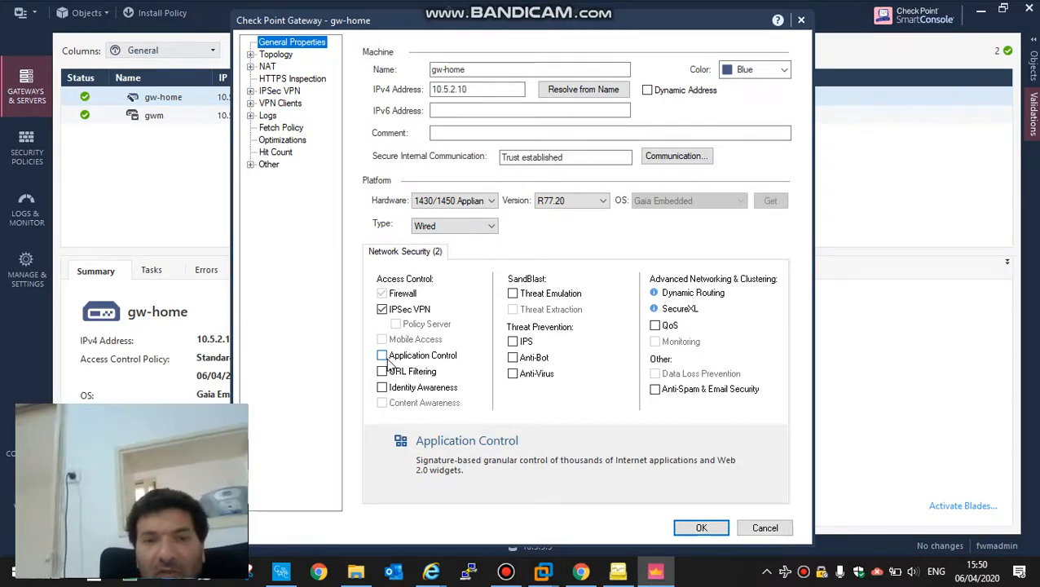
key(Escape)
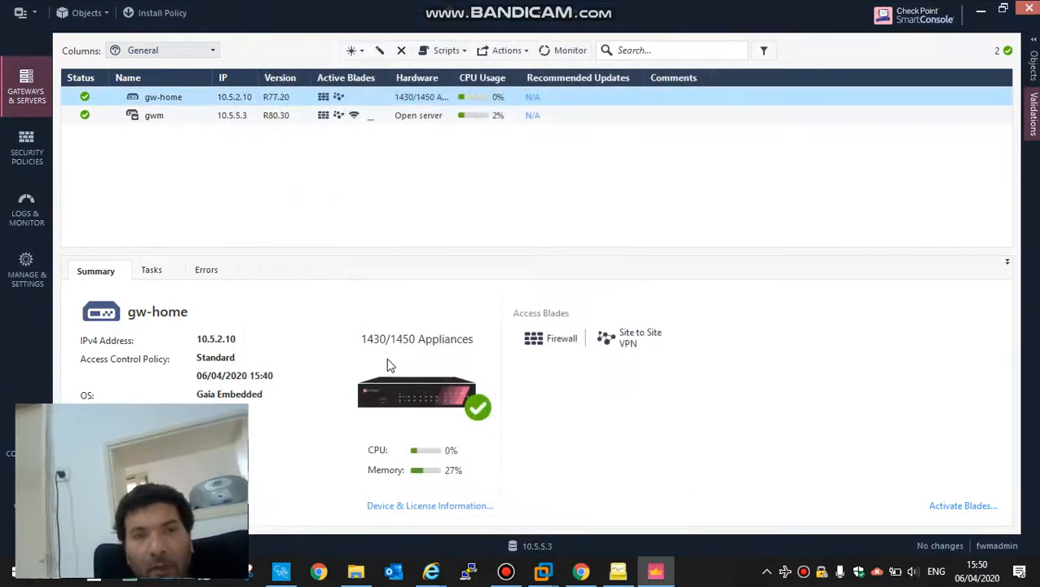
- Return to the Network rule base and examine the ftp rule from HostPC to win10vm
click(27, 167)
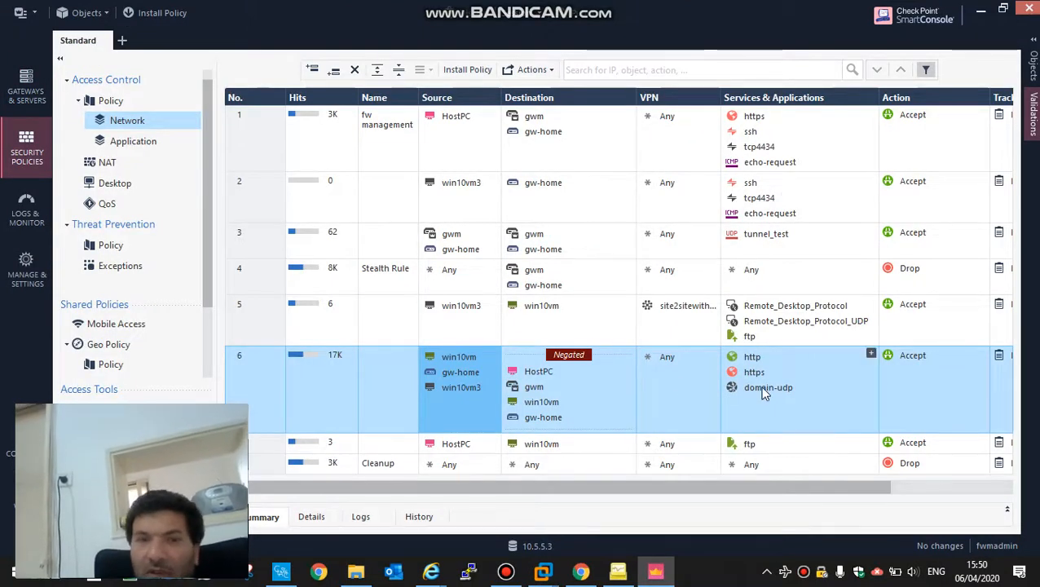
click(472, 448)
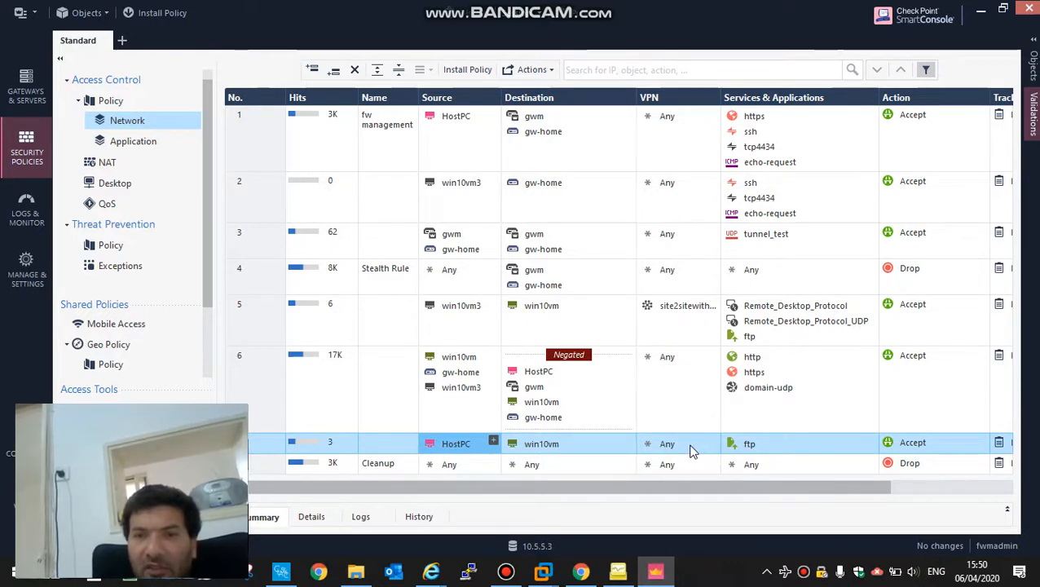
- Inspect the log details of a gwm decrypt entry and a gw-home encrypt entry for the ftp traffic from win10vm3 to win10vm
click(24, 205)
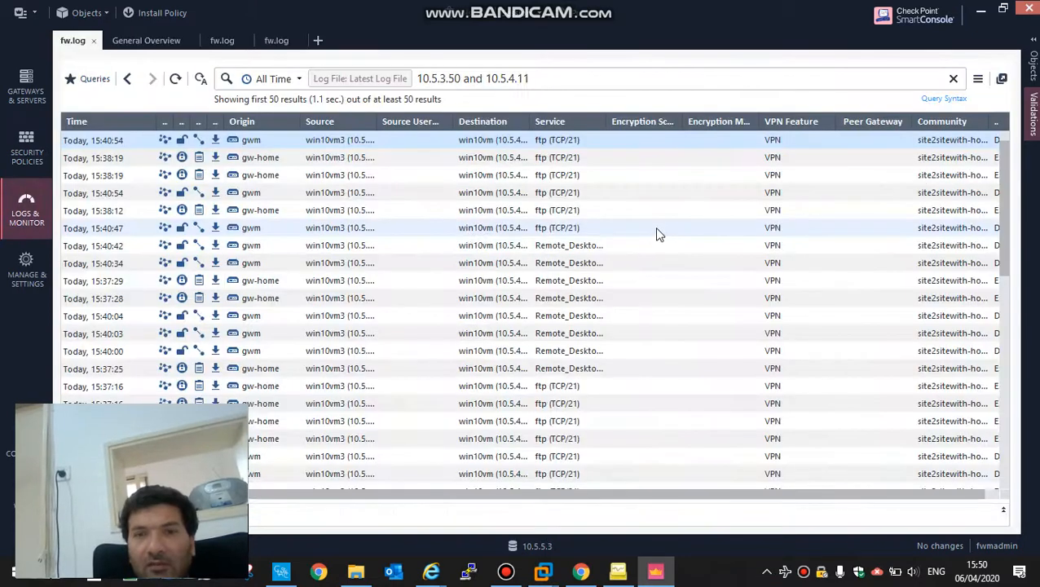
double_click(545, 143)
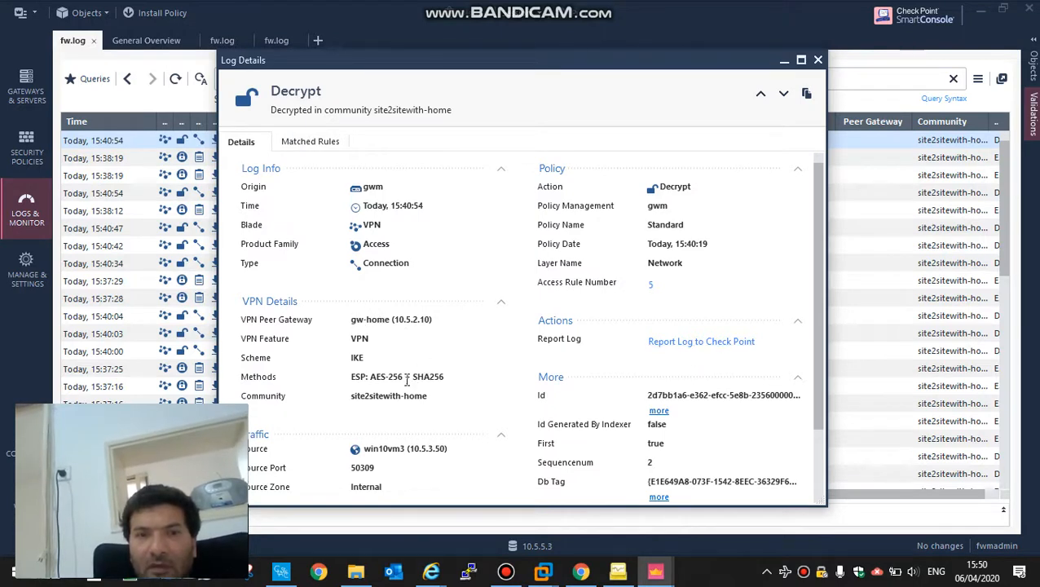
click(817, 60)
double_click(265, 159)
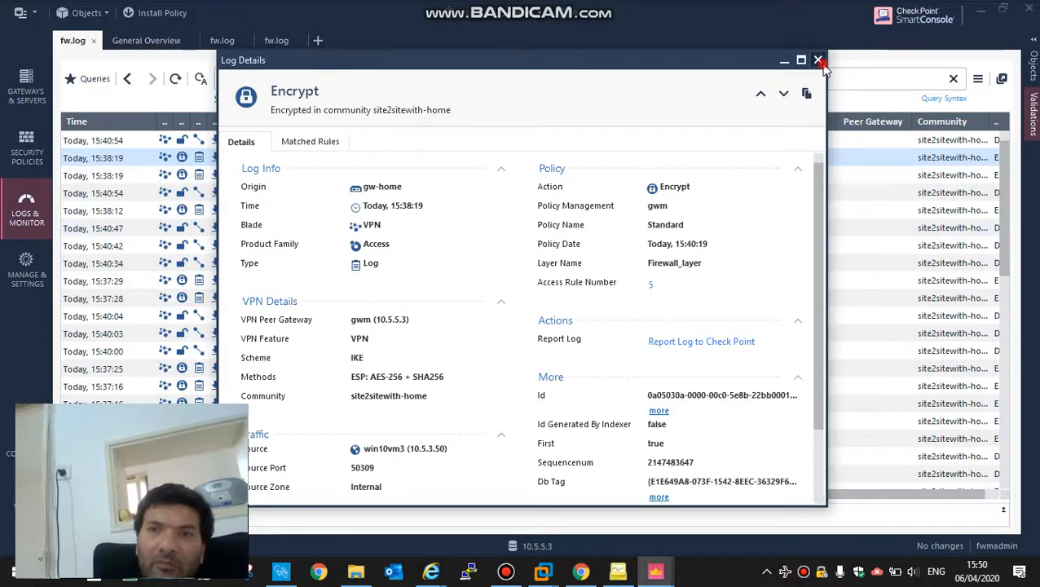
click(818, 61)
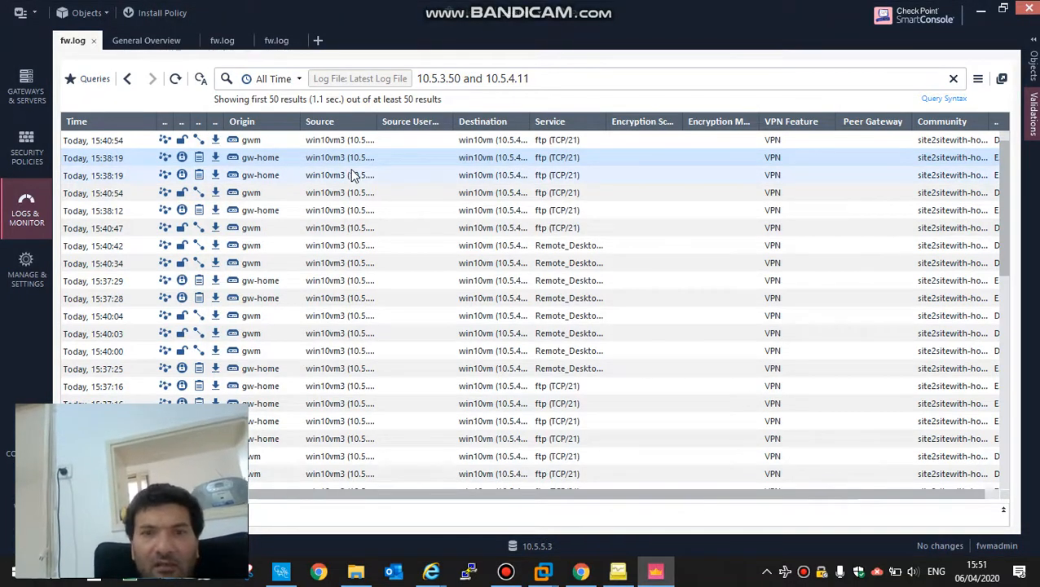
- Widen the Service column to show full service names and examine gwm's Remote_Desktop_Protocol UDP and TCP log entries
drag(608, 124, 749, 132)
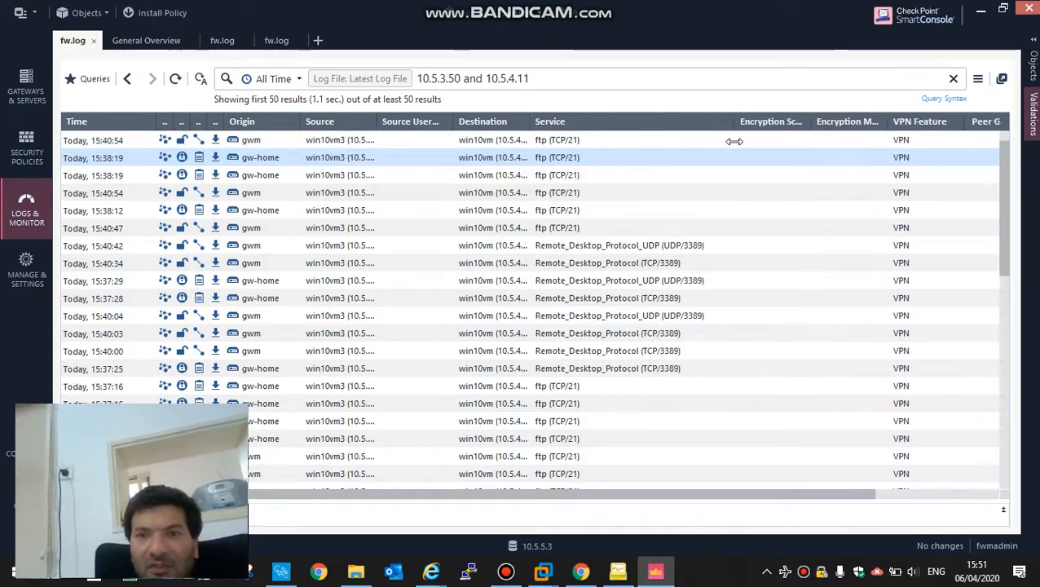
click(622, 261)
click(629, 246)
click(633, 263)
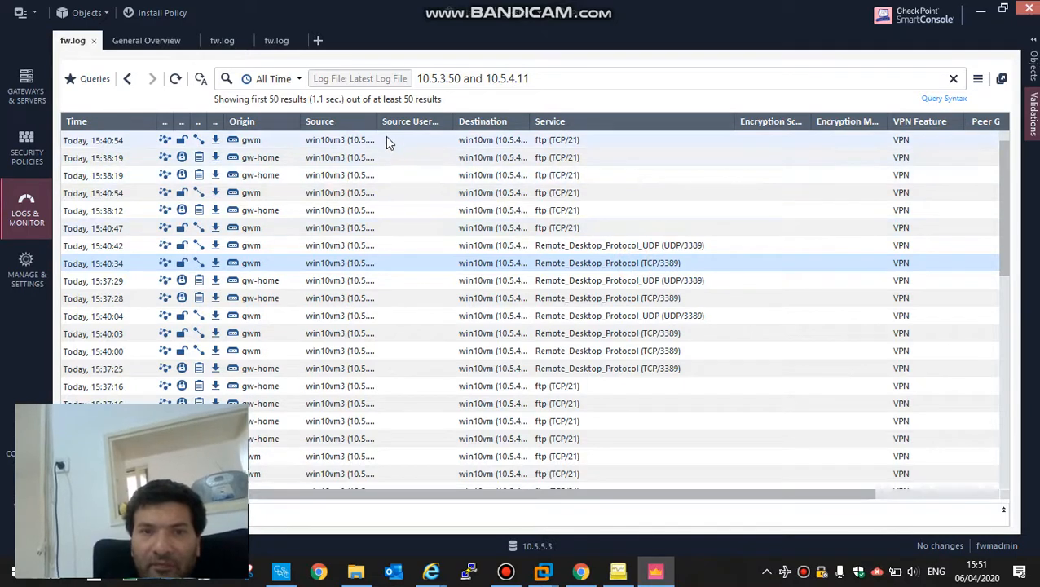
- Widen the Source column to show full addresses and compare the gwm and gw-home log entries for Remote_Desktop_Protocol (TCP/3389)
drag(378, 130, 435, 131)
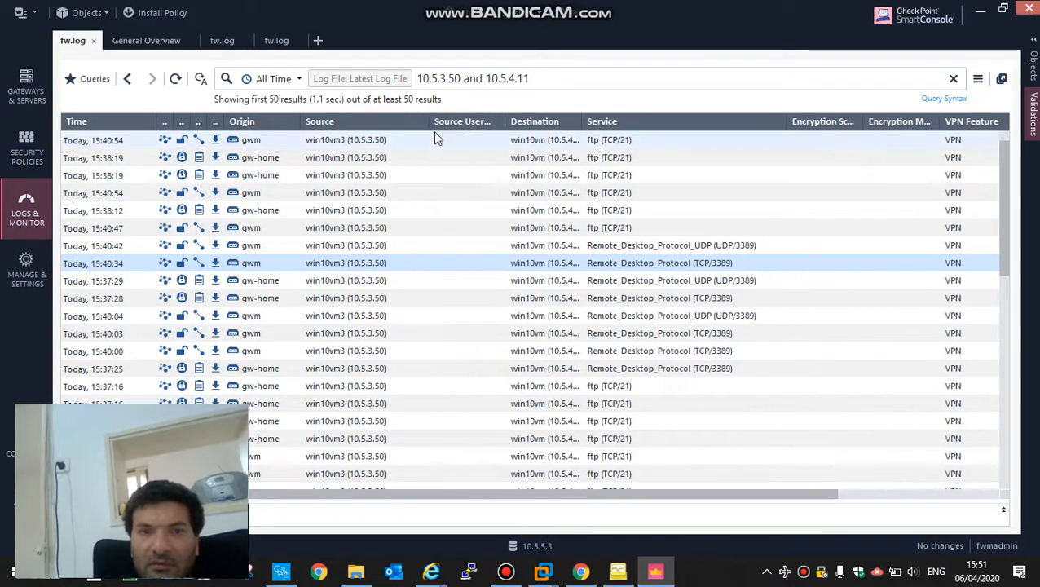
click(273, 264)
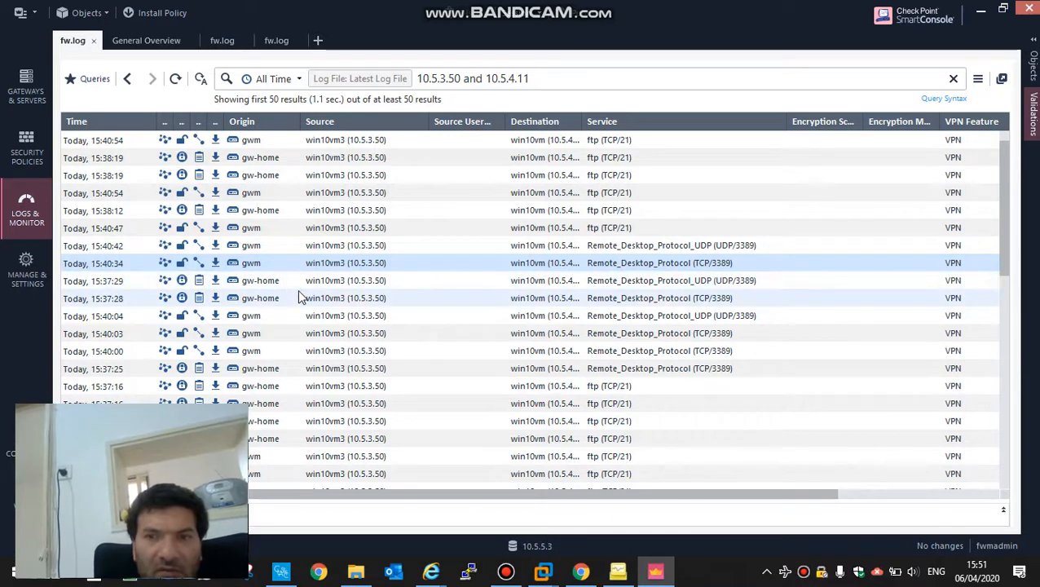
click(322, 299)
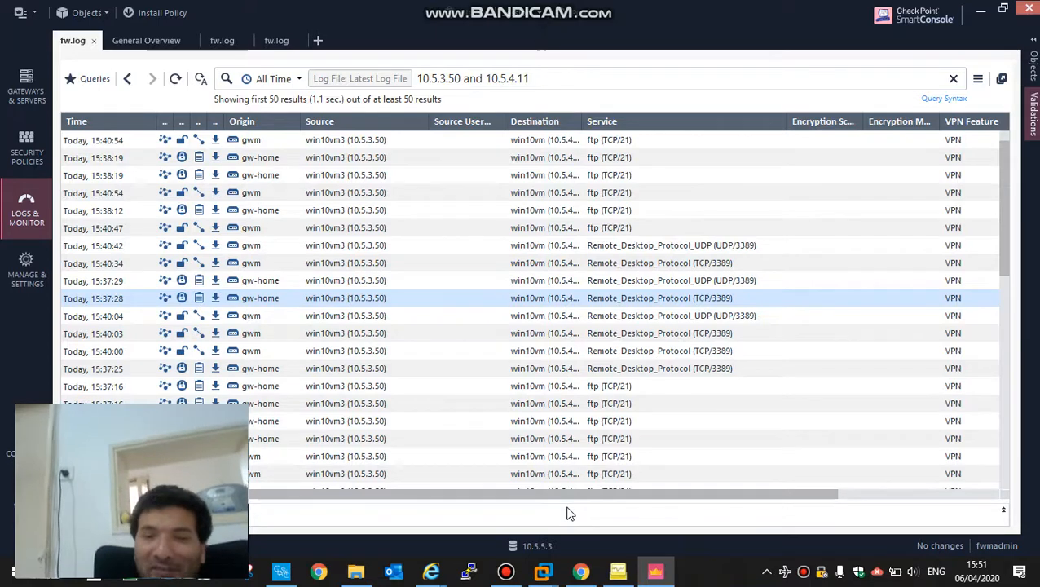
- Minimize the console to view the network topology diagram and rule table on the desktop
click(505, 570)
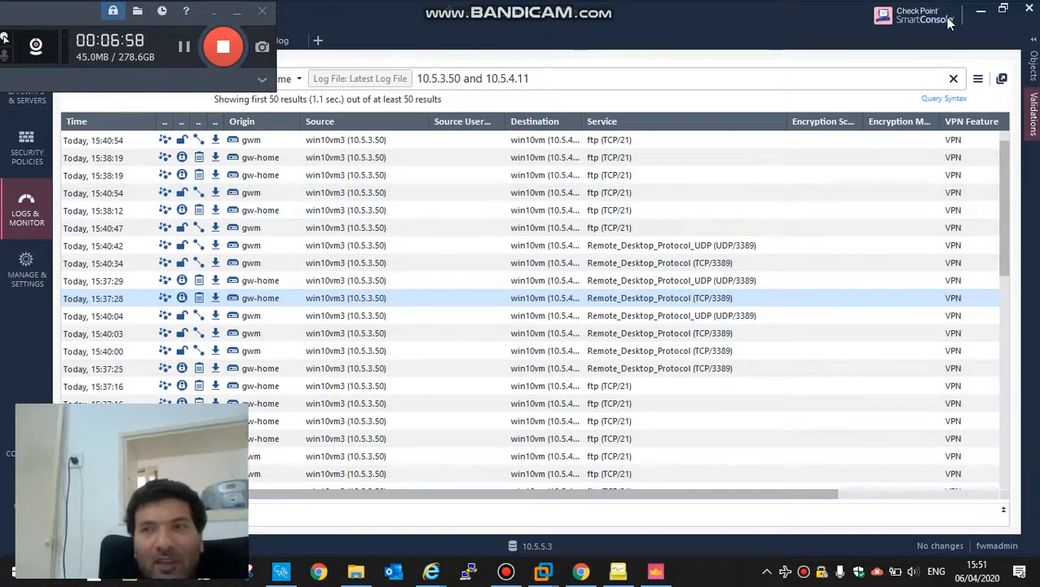
click(980, 9)
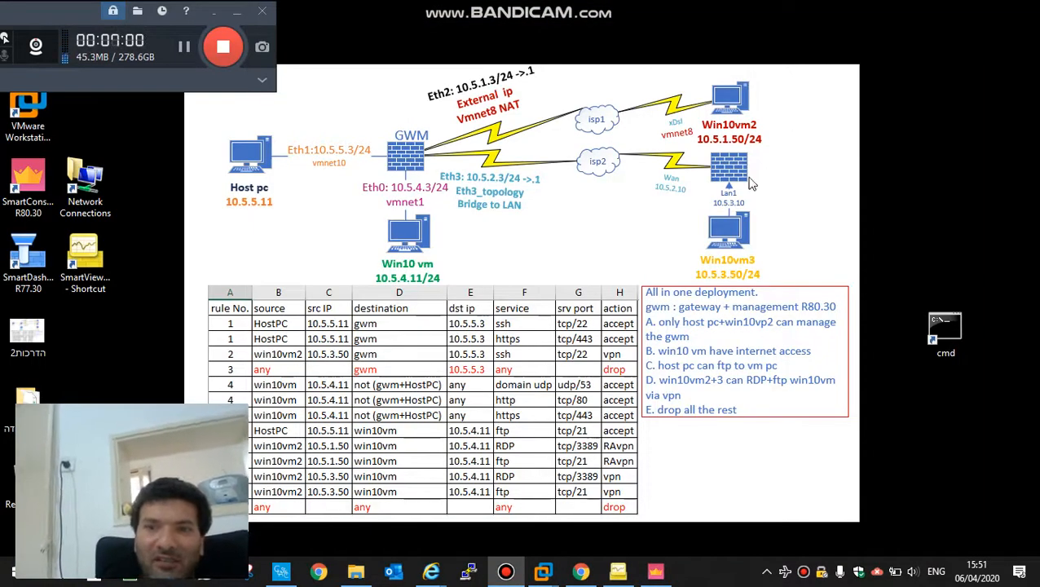